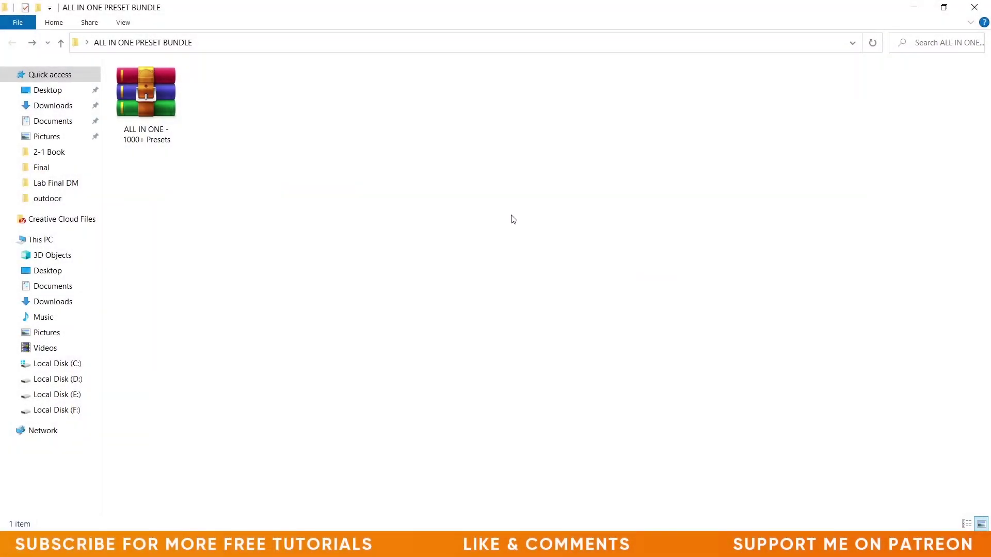
Step: Extract the ALL IN ONE - 1000+ Presets RAR archive into the current bundle folder with Extract Here
{"action": "left_click", "coordinate": [154, 97]}
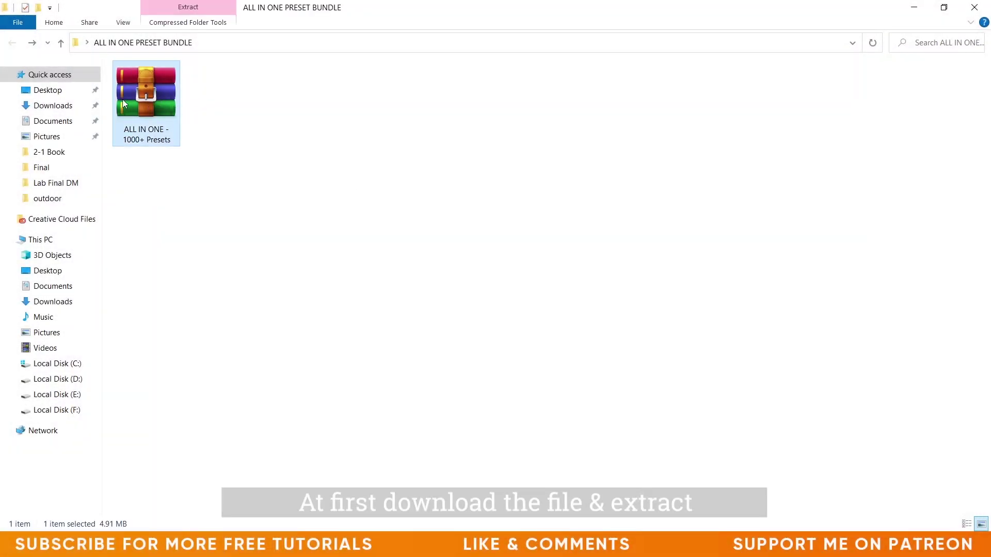
{"action": "right_click", "coordinate": [140, 95]}
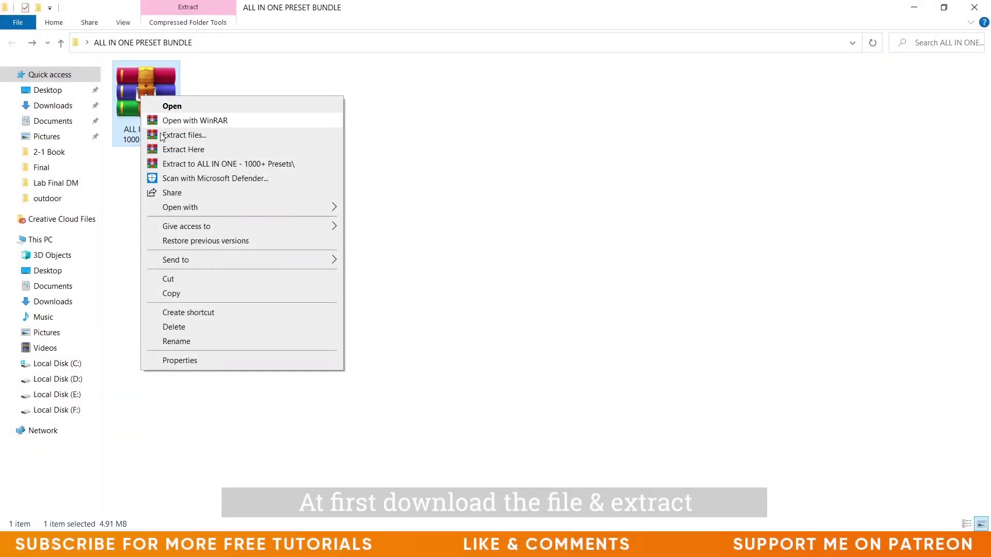
{"action": "left_click", "coordinate": [212, 156]}
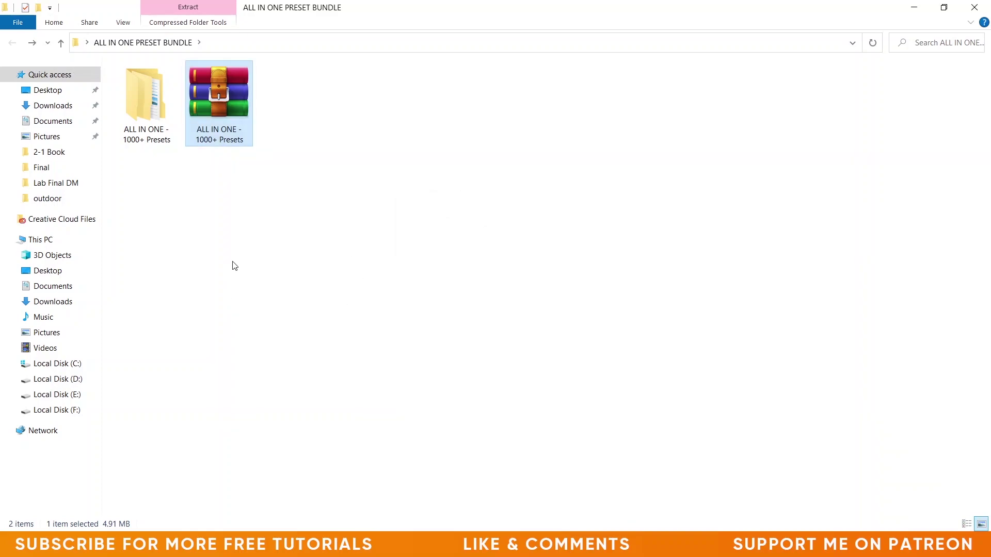
Step: Browse into ALL IN ONE - 1000+ Presets > LIGHTROOM CLASSIC & PHOTOSHOP > Develop Presets and scan its 35 folders
{"action": "left_click", "coordinate": [142, 99]}
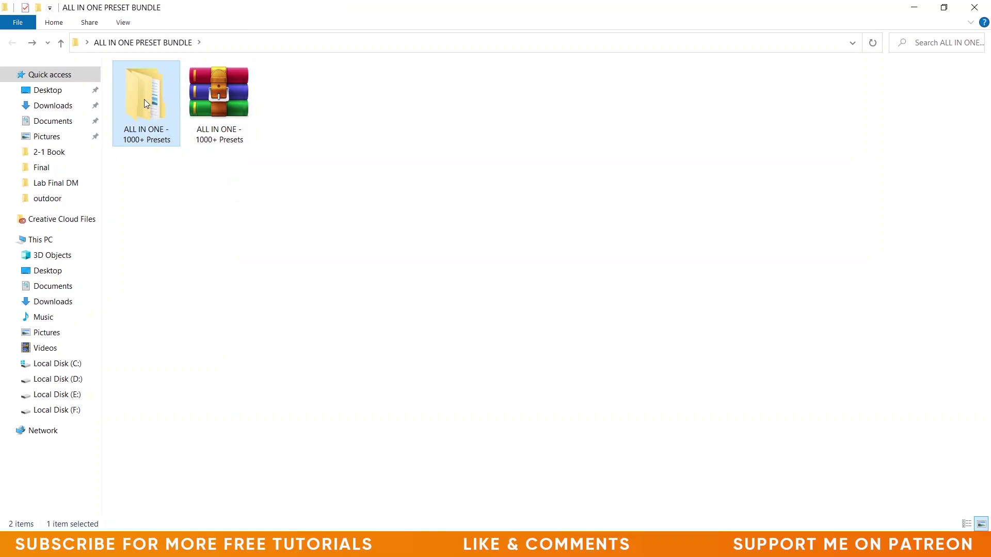
{"action": "double_click", "coordinate": [144, 99]}
{"action": "left_click", "coordinate": [177, 84]}
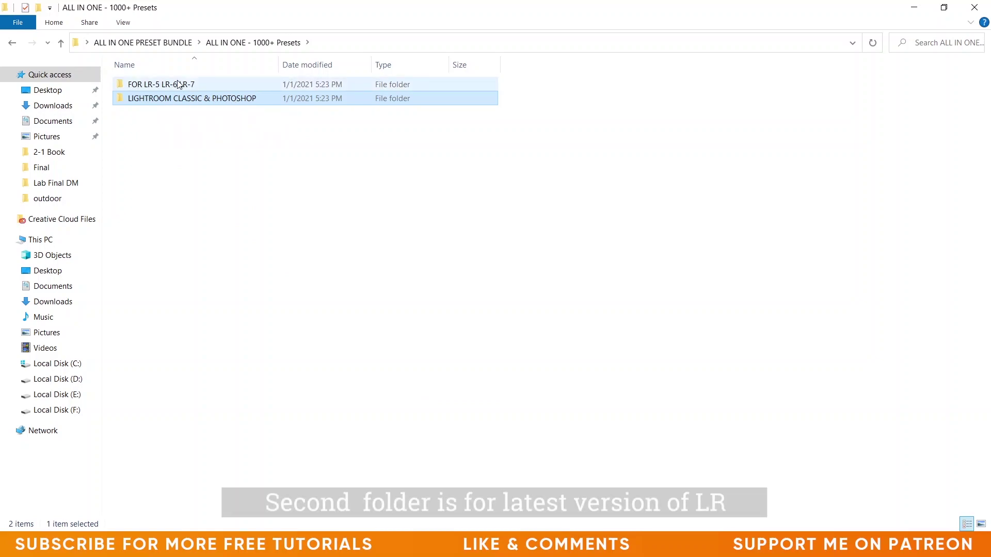
{"action": "double_click", "coordinate": [178, 98]}
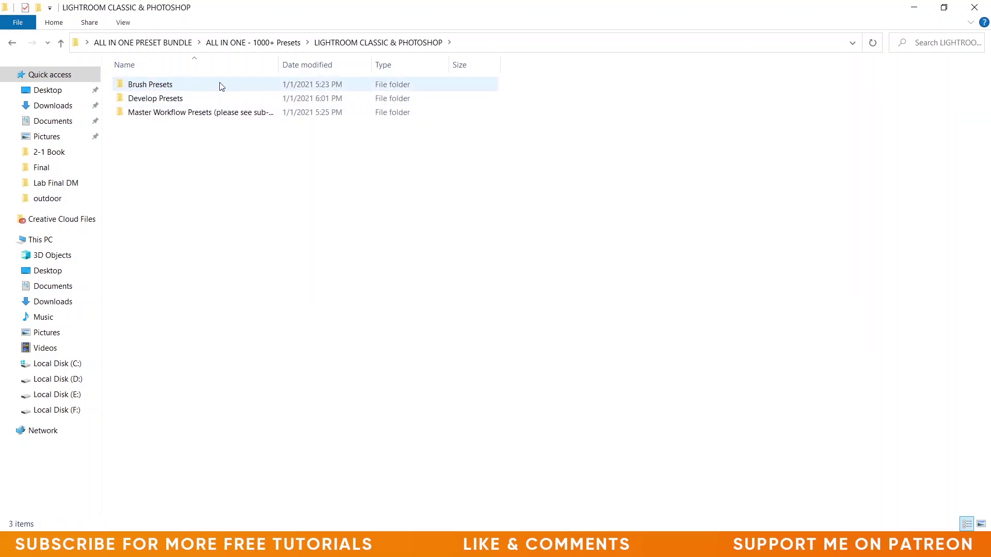
{"action": "double_click", "coordinate": [170, 98]}
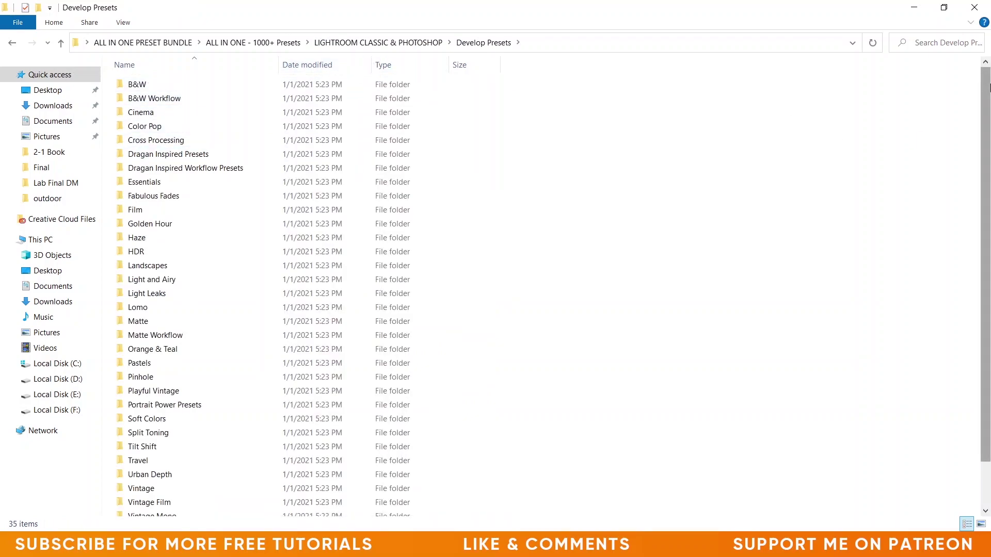
{"action": "scroll", "coordinate": [988, 179], "scroll_direction": "down", "scroll_amount": 2}
{"action": "scroll", "coordinate": [988, 224], "scroll_direction": "up", "scroll_amount": 2}
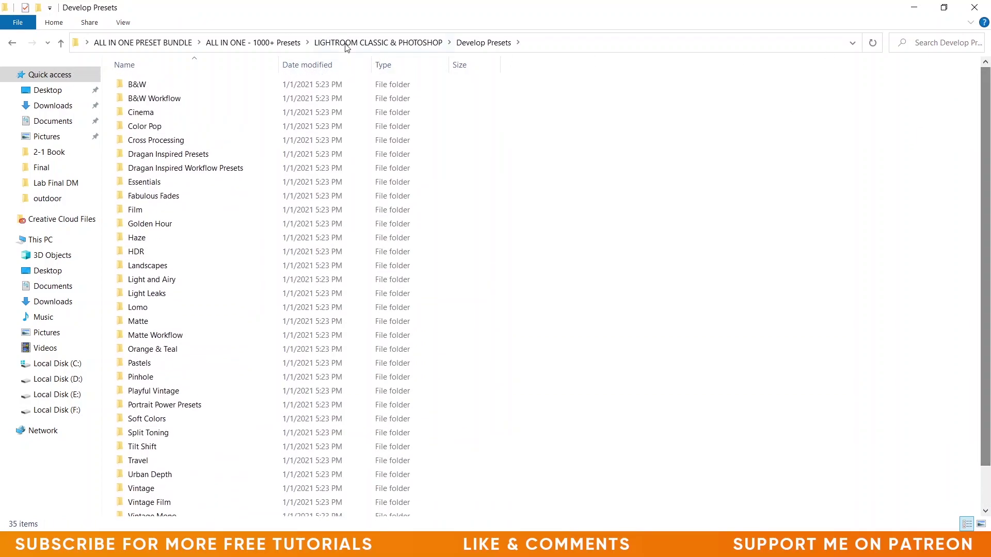
Step: Look through the B&W preset folder, then open Cinema and select all 15 Cinema presets
{"action": "left_click", "coordinate": [134, 87]}
{"action": "double_click", "coordinate": [134, 86]}
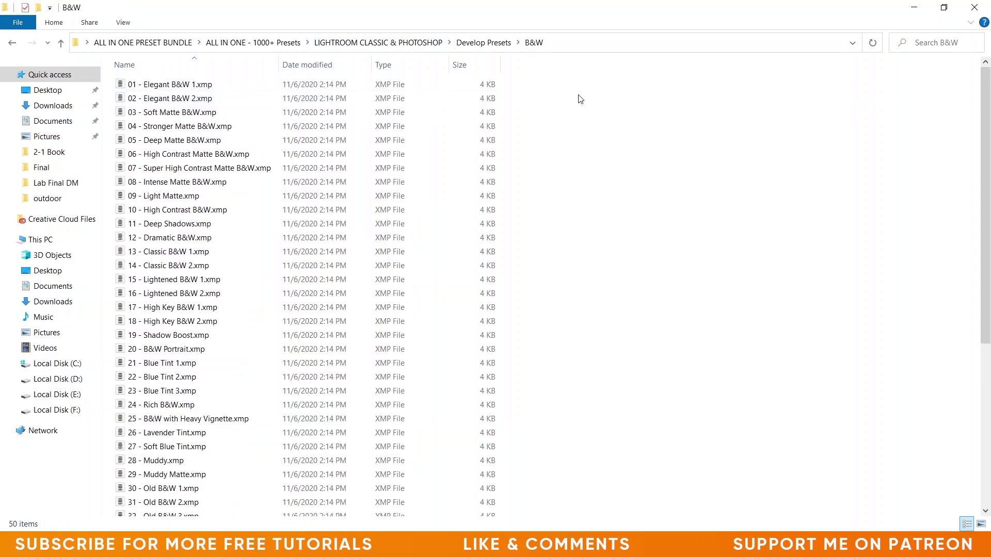
{"action": "scroll", "coordinate": [989, 210], "scroll_direction": "down", "scroll_amount": 2}
{"action": "scroll", "coordinate": [989, 210], "scroll_direction": "down", "scroll_amount": 4}
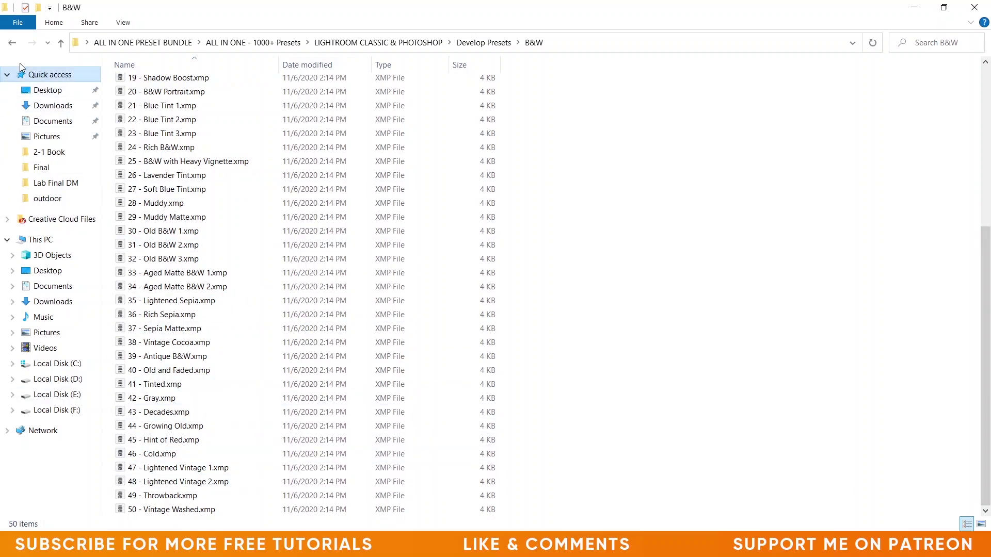
{"action": "left_click", "coordinate": [12, 42]}
{"action": "double_click", "coordinate": [172, 112]}
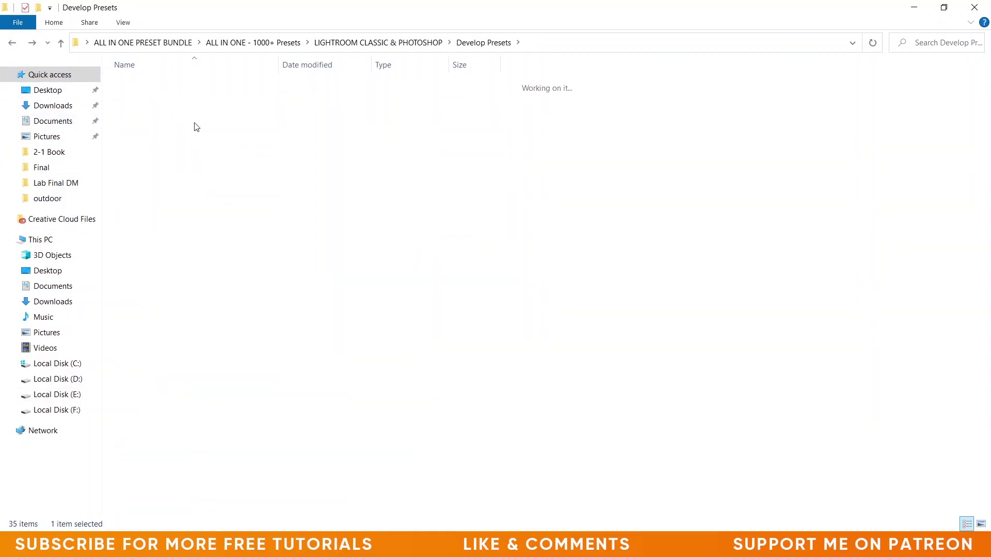
{"action": "left_click_drag", "start_coordinate": [328, 345], "coordinate": [379, 48]}
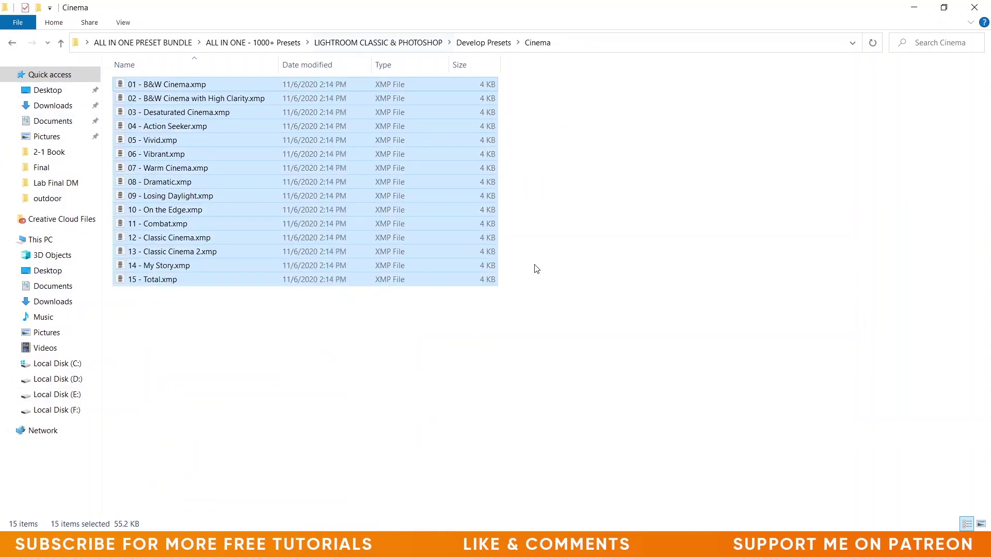
Step: Inspect the Matte Workflow and Urban Depth preset folders
{"action": "left_click", "coordinate": [13, 43]}
{"action": "double_click", "coordinate": [184, 336]}
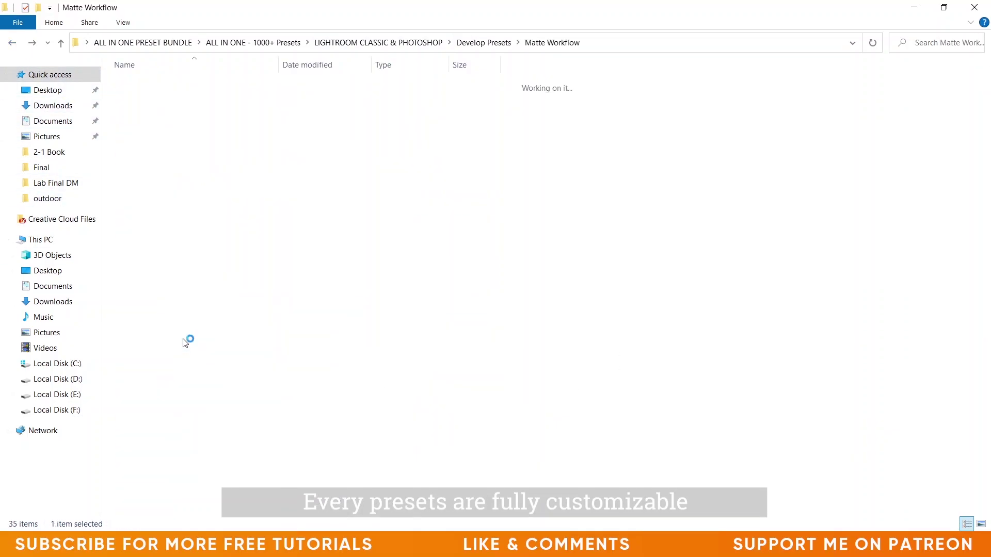
{"action": "scroll", "coordinate": [986, 207], "scroll_direction": "down", "scroll_amount": 6}
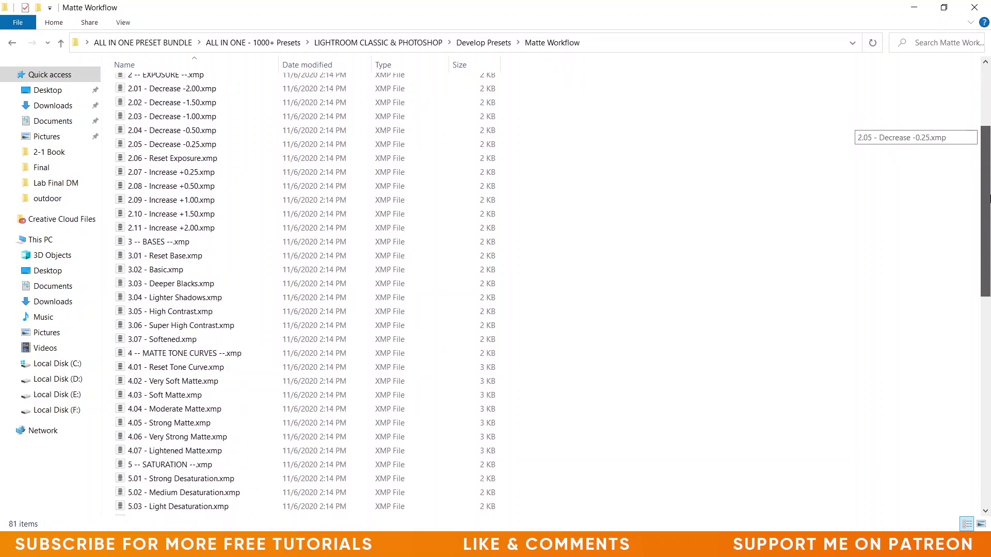
{"action": "left_click_drag", "start_coordinate": [988, 233], "coordinate": [986, 409]}
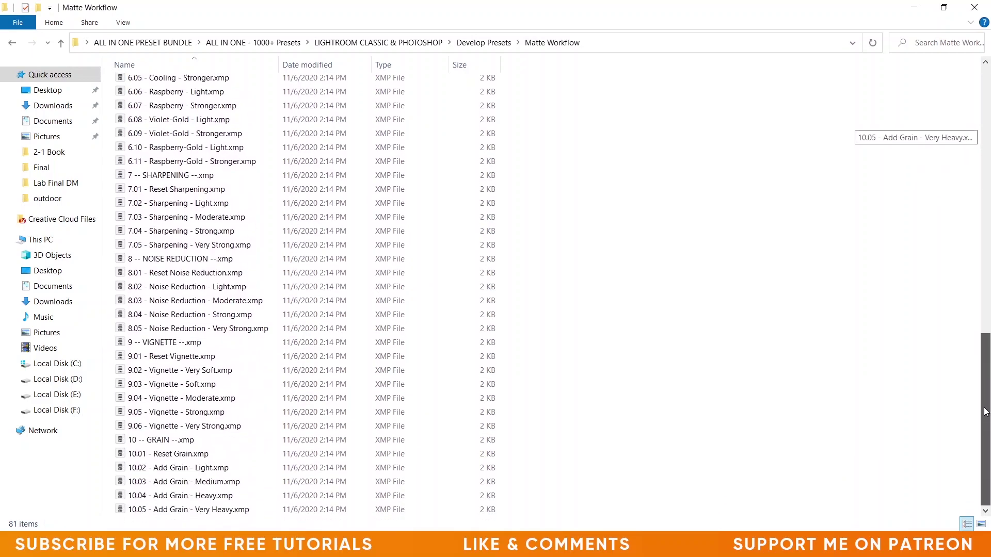
{"action": "left_click", "coordinate": [18, 50]}
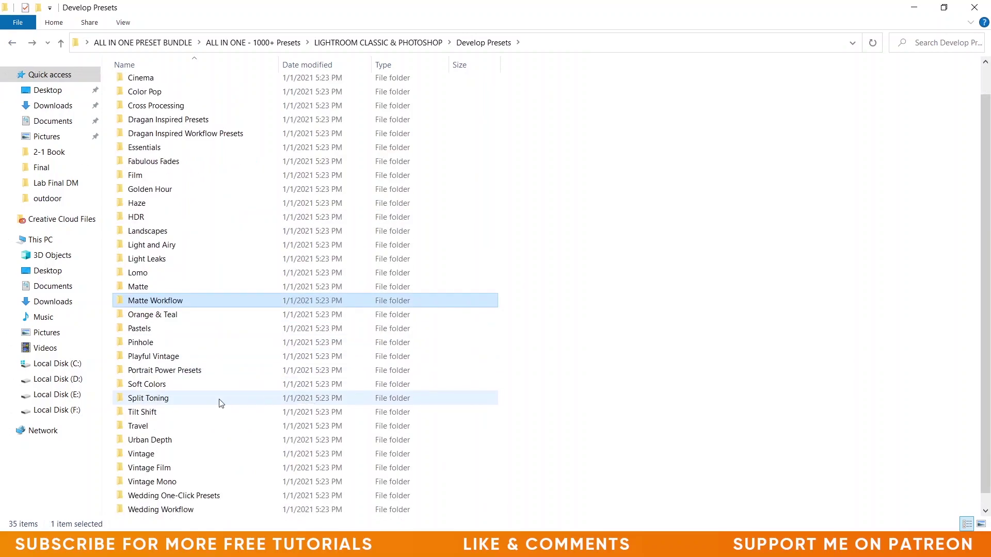
{"action": "double_click", "coordinate": [175, 441]}
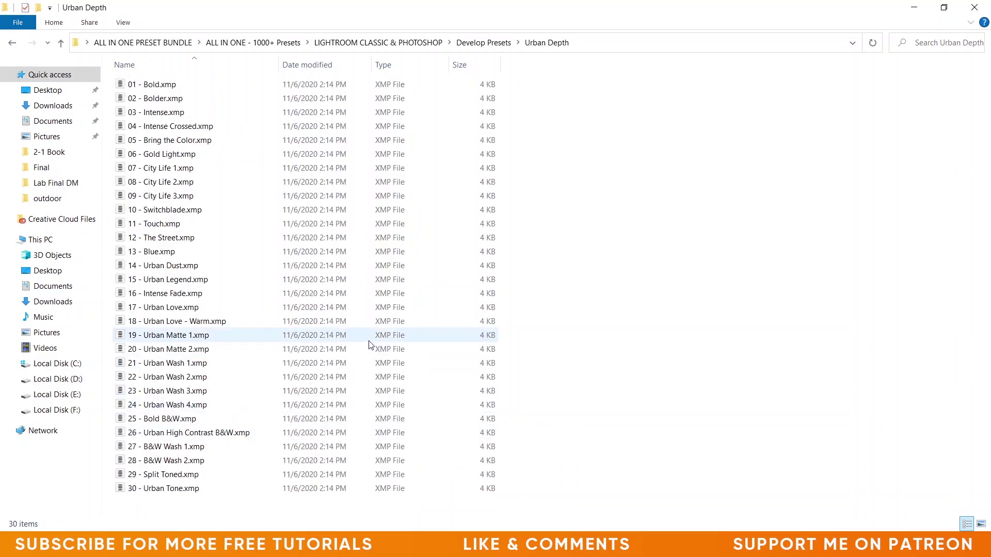
{"action": "mouse_move", "coordinate": [50, 233]}
{"action": "left_click", "coordinate": [17, 46]}
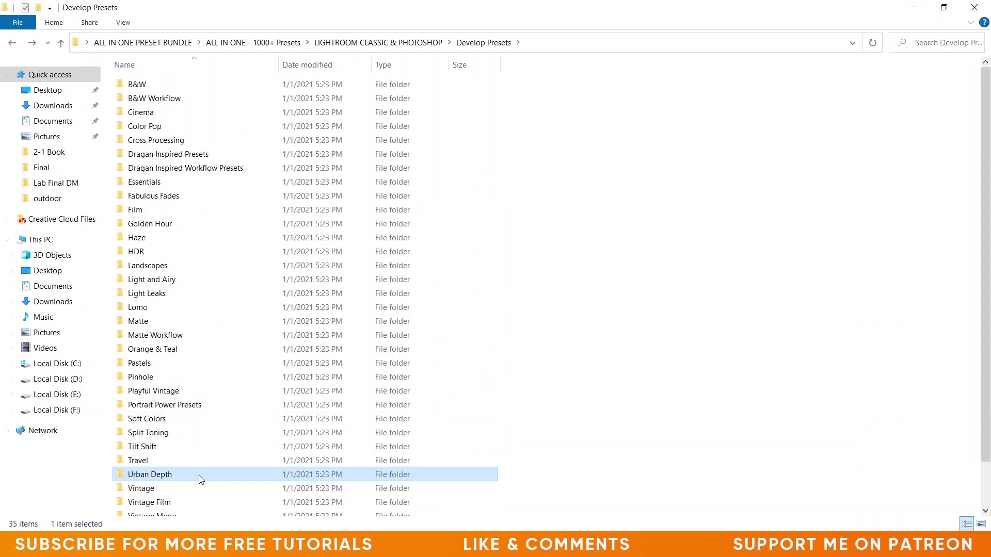
Step: Scroll through the Vintage Film preset folder and return to Develop Presets
{"action": "double_click", "coordinate": [192, 502]}
{"action": "scroll", "coordinate": [363, 265], "scroll_direction": "down", "scroll_amount": 1}
{"action": "scroll", "coordinate": [363, 265], "scroll_direction": "down", "scroll_amount": 1}
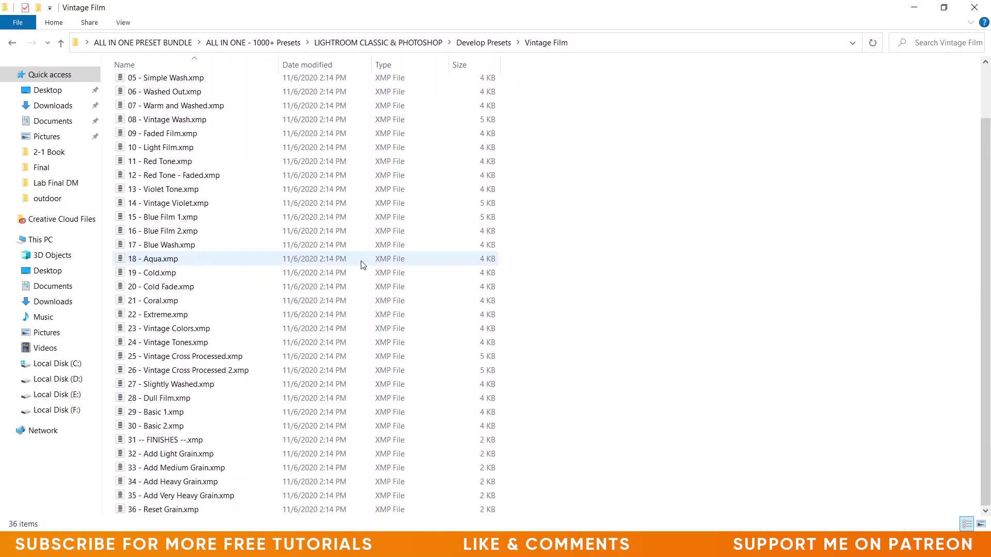
{"action": "scroll", "coordinate": [362, 265], "scroll_direction": "up", "scroll_amount": 2}
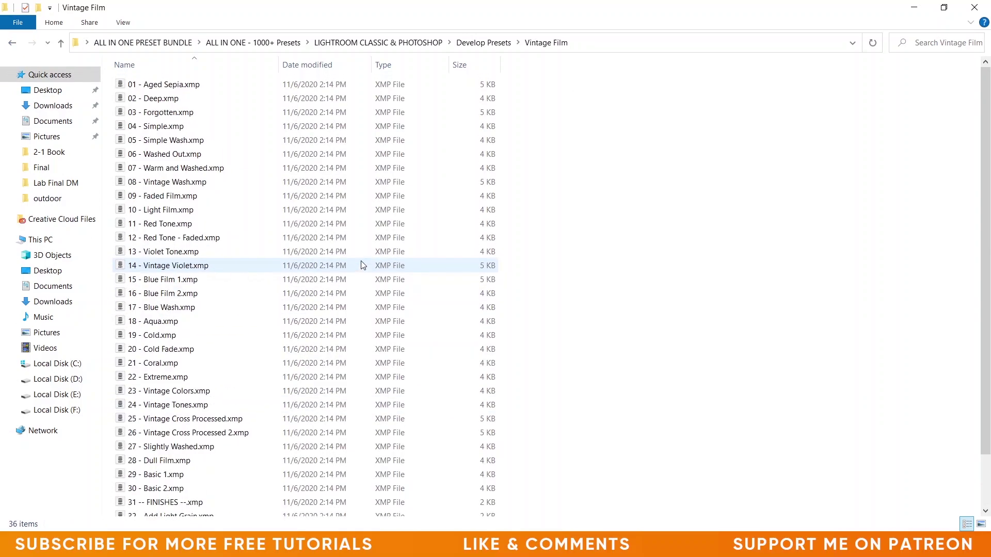
{"action": "left_click", "coordinate": [16, 44]}
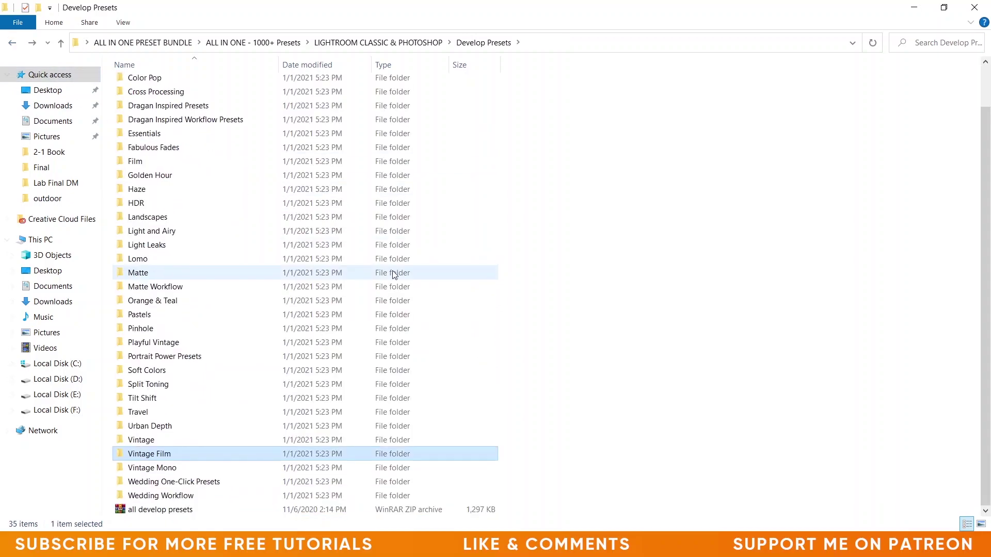
Step: Review the Wedding Workflow presets, then back out to LIGHTROOM CLASSIC & PHOTOSHOP
{"action": "double_click", "coordinate": [171, 493]}
{"action": "scroll", "coordinate": [263, 392], "scroll_direction": "down", "scroll_amount": 6}
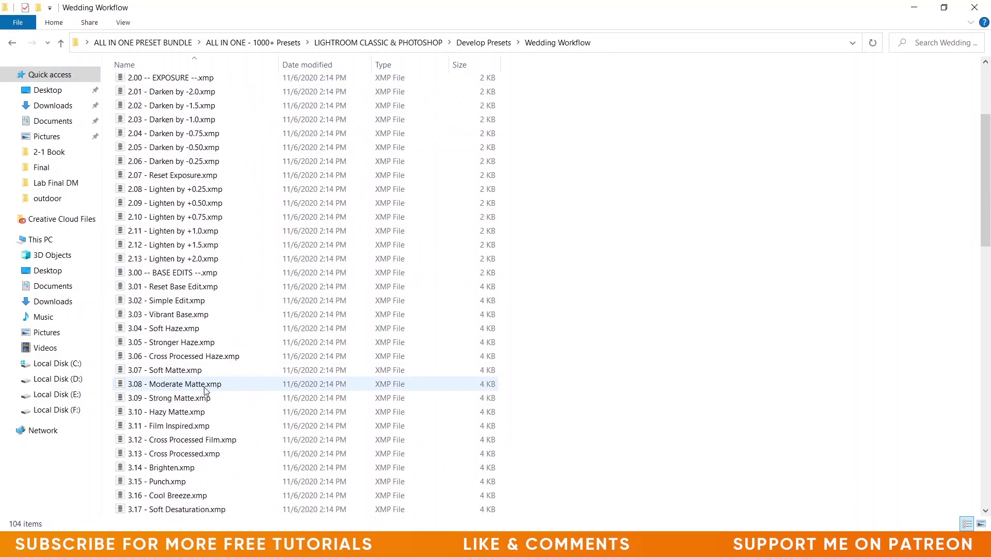
{"action": "scroll", "coordinate": [207, 392], "scroll_direction": "down", "scroll_amount": 6}
{"action": "scroll", "coordinate": [206, 392], "scroll_direction": "down", "scroll_amount": 7}
{"action": "scroll", "coordinate": [206, 392], "scroll_direction": "down", "scroll_amount": 6}
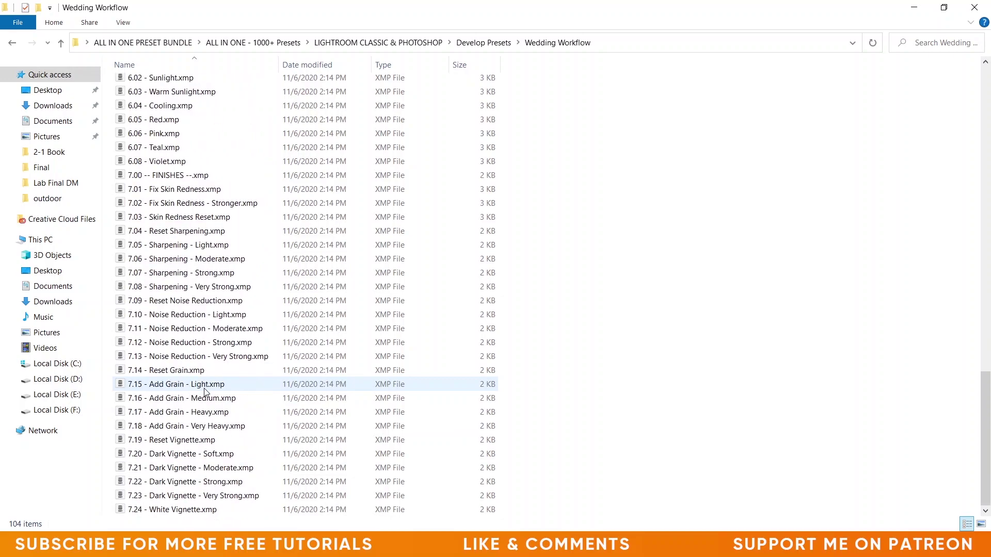
{"action": "left_click", "coordinate": [15, 44]}
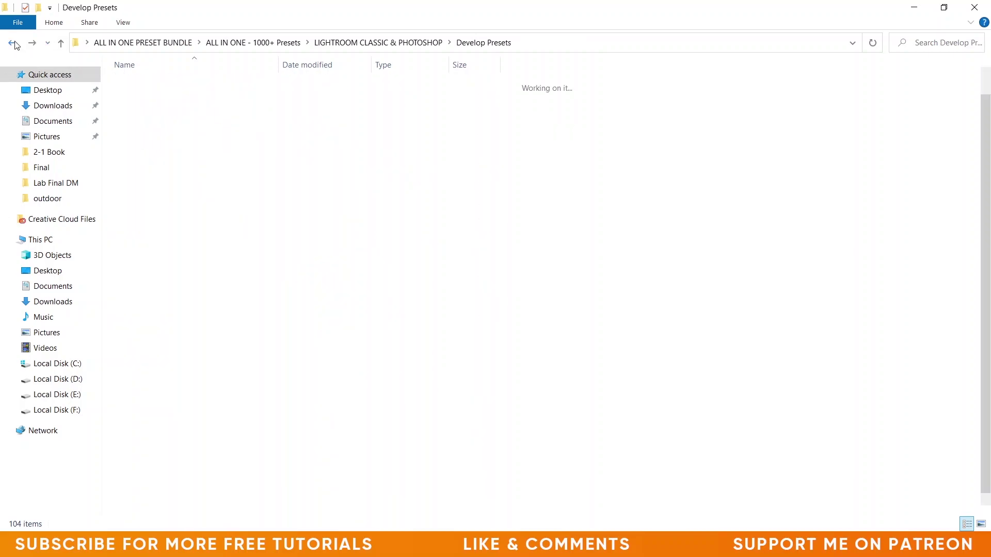
{"action": "left_click", "coordinate": [14, 44]}
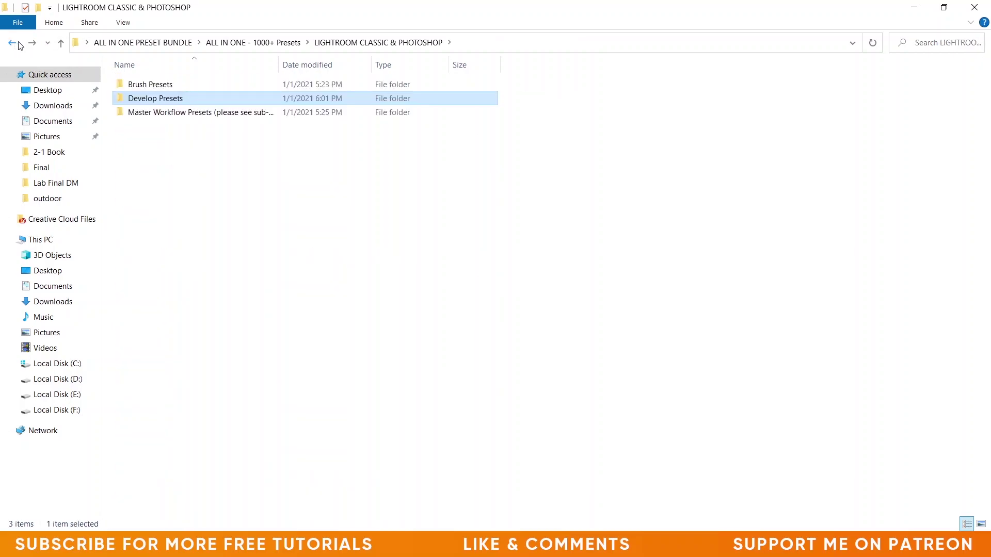
Step: Browse Brush Presets > Portrait Brushes, then return to LIGHTROOM CLASSIC & PHOTOSHOP
{"action": "double_click", "coordinate": [164, 87]}
{"action": "double_click", "coordinate": [191, 85]}
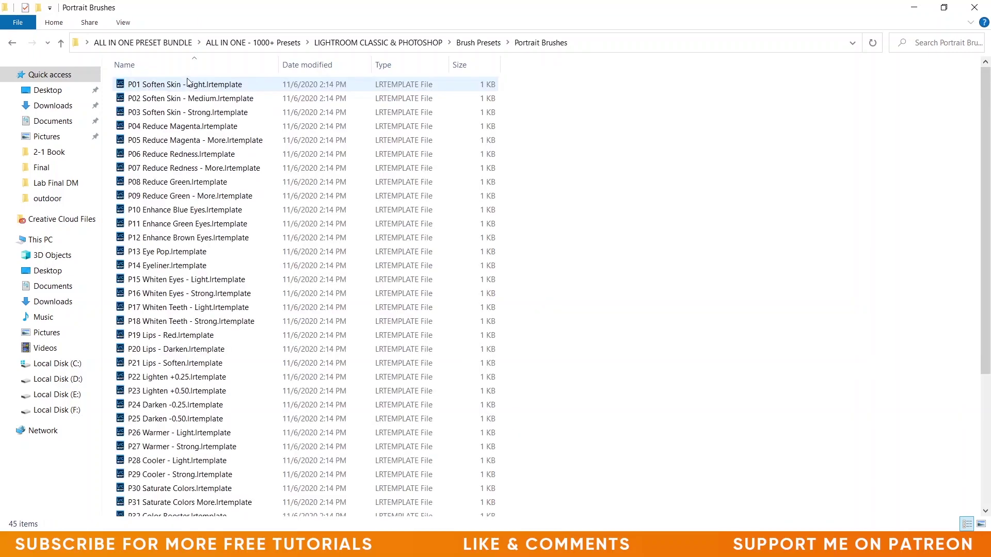
{"action": "scroll", "coordinate": [547, 154], "scroll_direction": "down", "scroll_amount": 3}
{"action": "scroll", "coordinate": [548, 156], "scroll_direction": "down", "scroll_amount": 2}
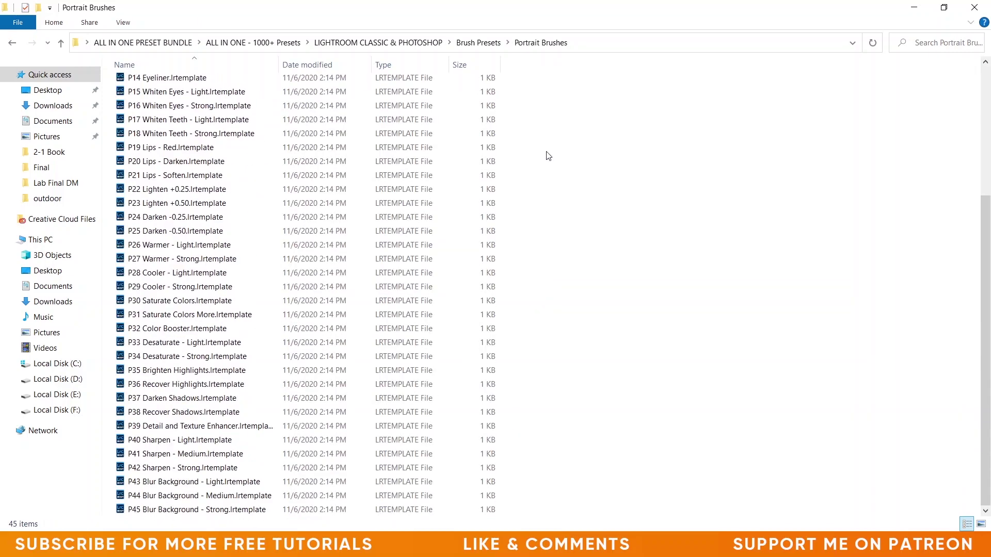
{"action": "scroll", "coordinate": [230, 245], "scroll_direction": "up", "scroll_amount": 5}
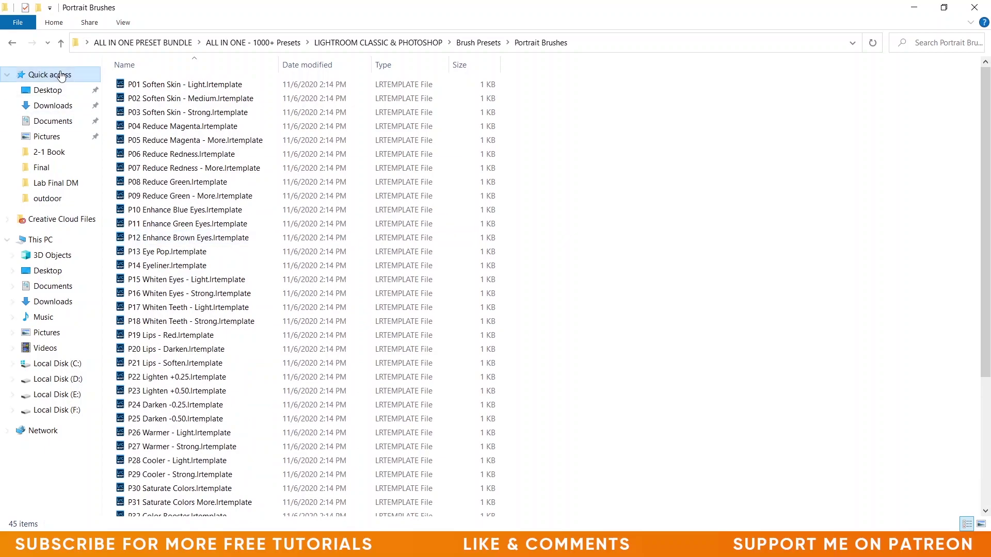
{"action": "left_click", "coordinate": [11, 46]}
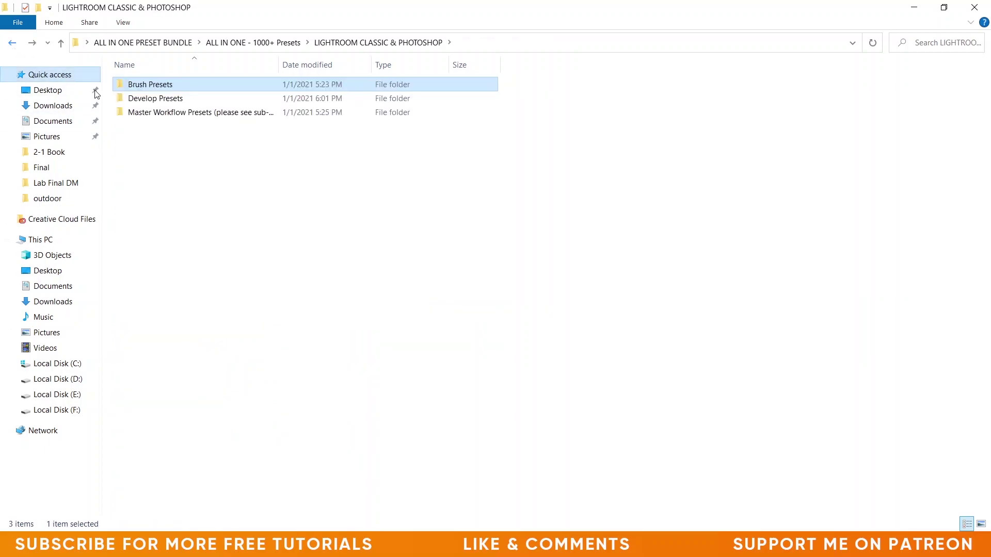
Step: In Master Workflow Presets, view MW-08-Color Filters and select all 21 MW-01-WB and Exposure presets
{"action": "double_click", "coordinate": [259, 113]}
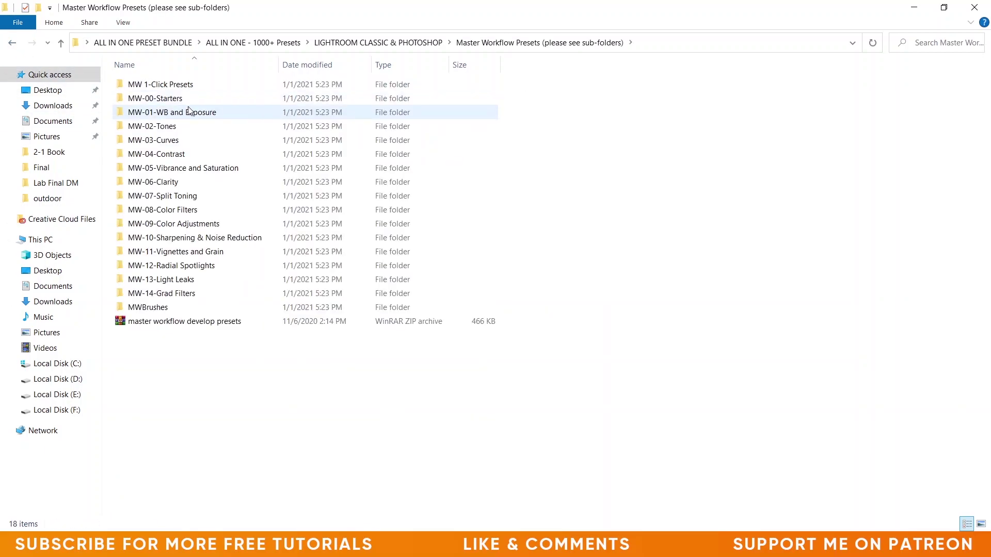
{"action": "left_click", "coordinate": [189, 209]}
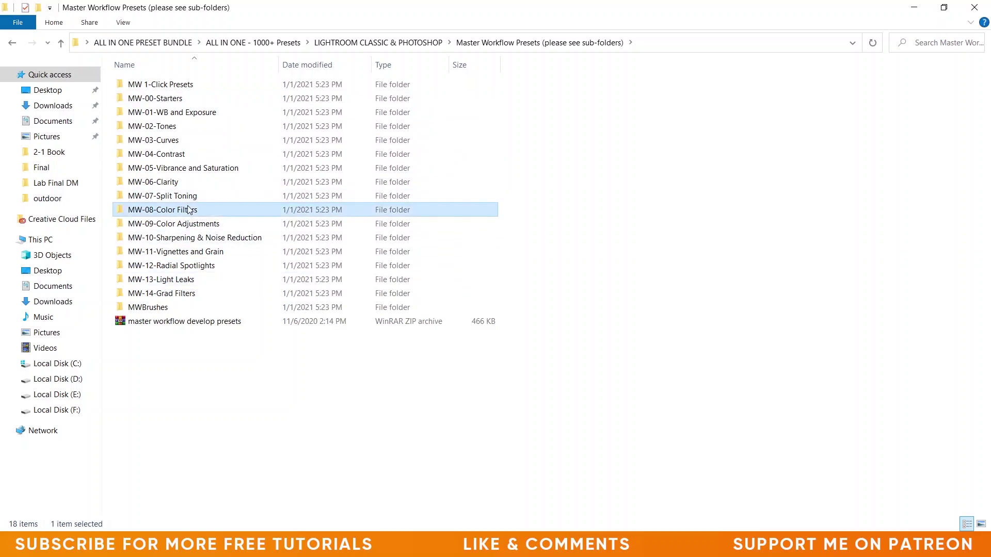
{"action": "double_click", "coordinate": [190, 210]}
{"action": "left_click", "coordinate": [12, 43]}
{"action": "double_click", "coordinate": [170, 112]}
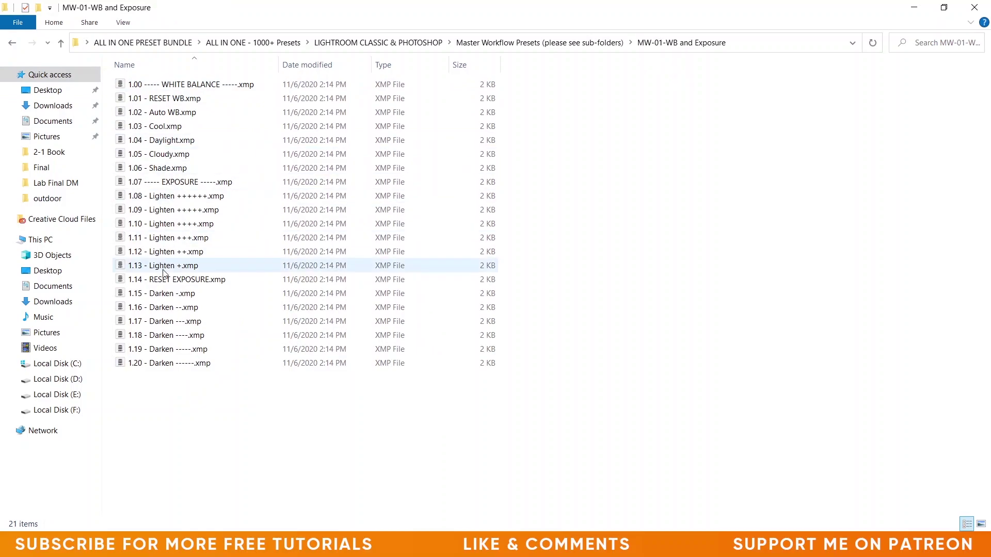
{"action": "left_click_drag", "start_coordinate": [165, 389], "coordinate": [268, 57]}
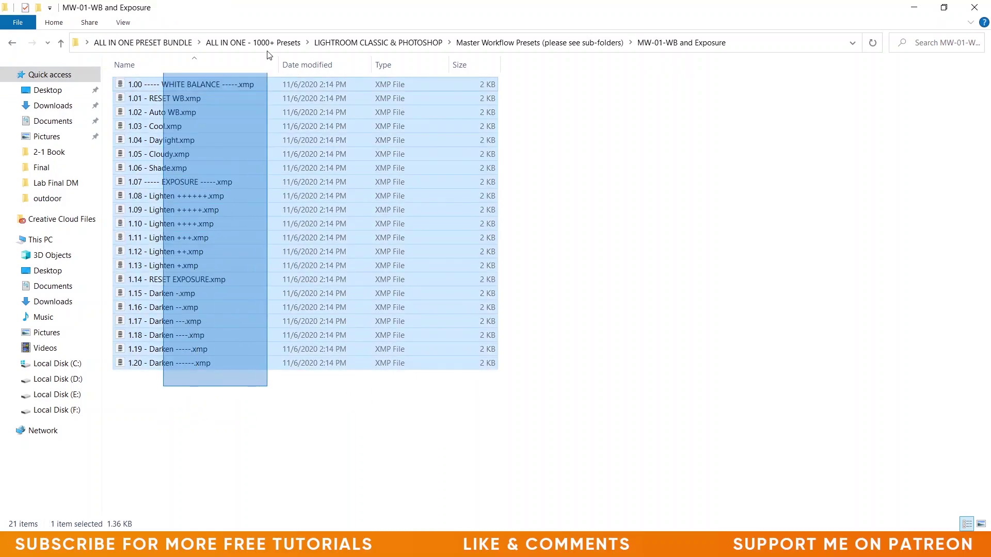
{"action": "left_click", "coordinate": [16, 44]}
Step: Select all 13 MW-09-Color Adjustments presets, then back out to ALL IN ONE - 1000+ Presets
{"action": "left_click", "coordinate": [178, 188]}
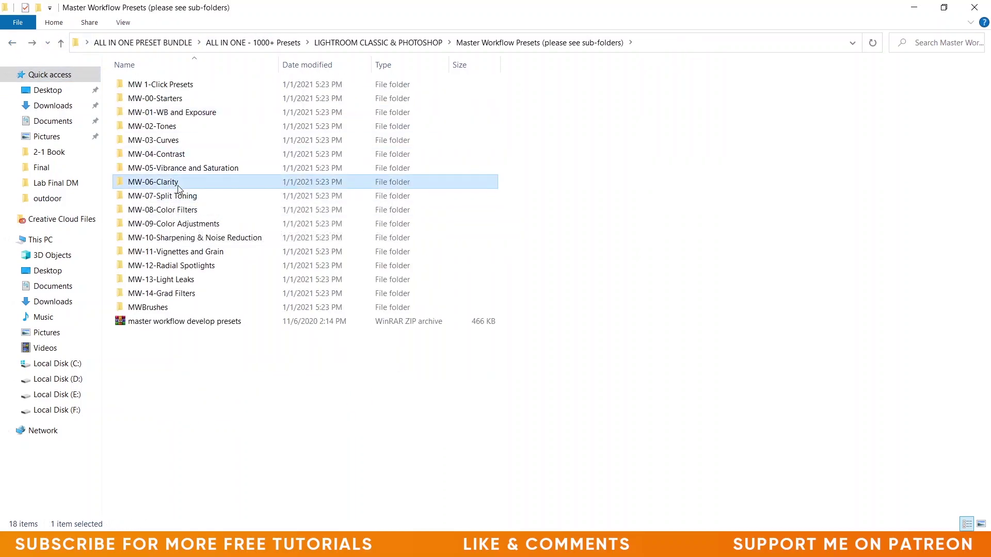
{"action": "left_click", "coordinate": [209, 170]}
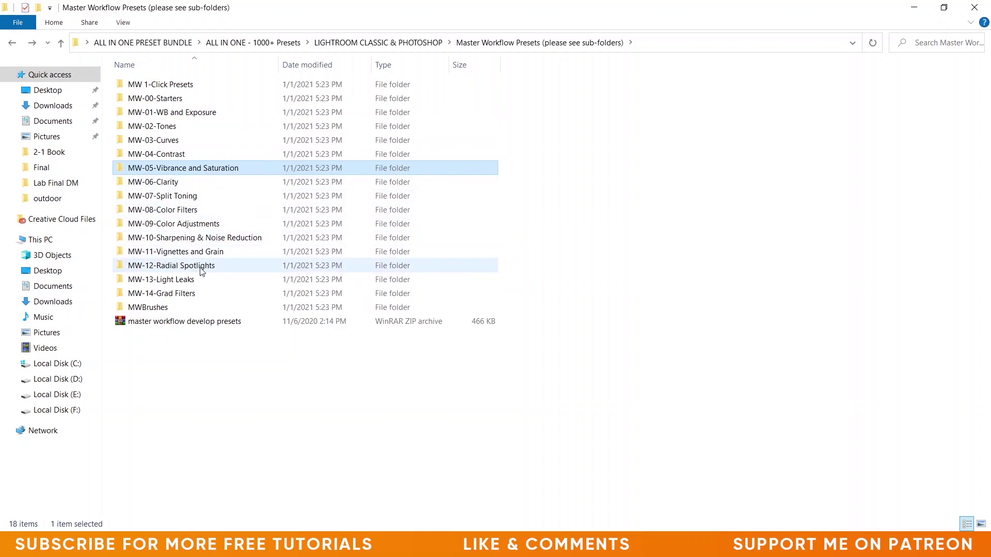
{"action": "left_click", "coordinate": [189, 227]}
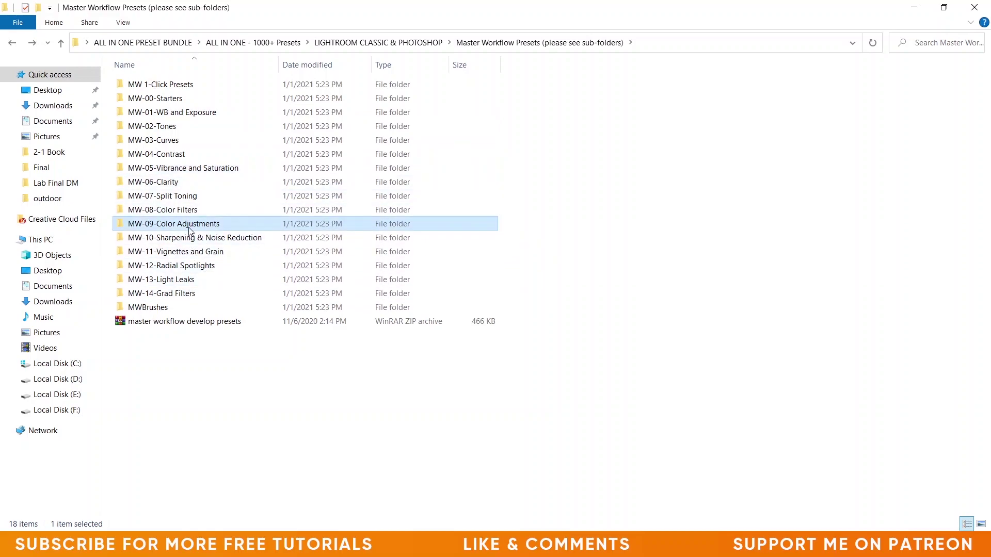
{"action": "double_click", "coordinate": [188, 227]}
{"action": "left_click_drag", "start_coordinate": [191, 305], "coordinate": [455, 61]}
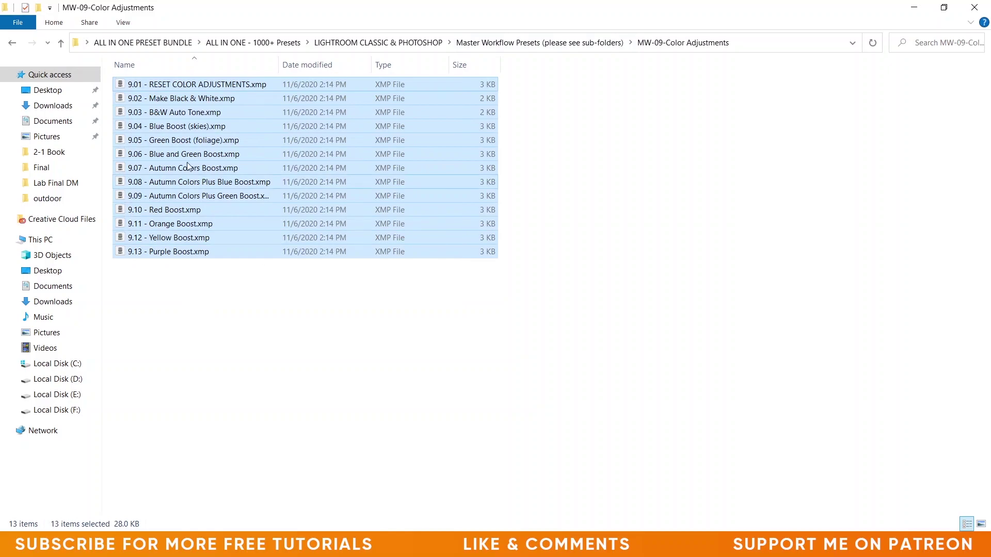
{"action": "left_click", "coordinate": [10, 45]}
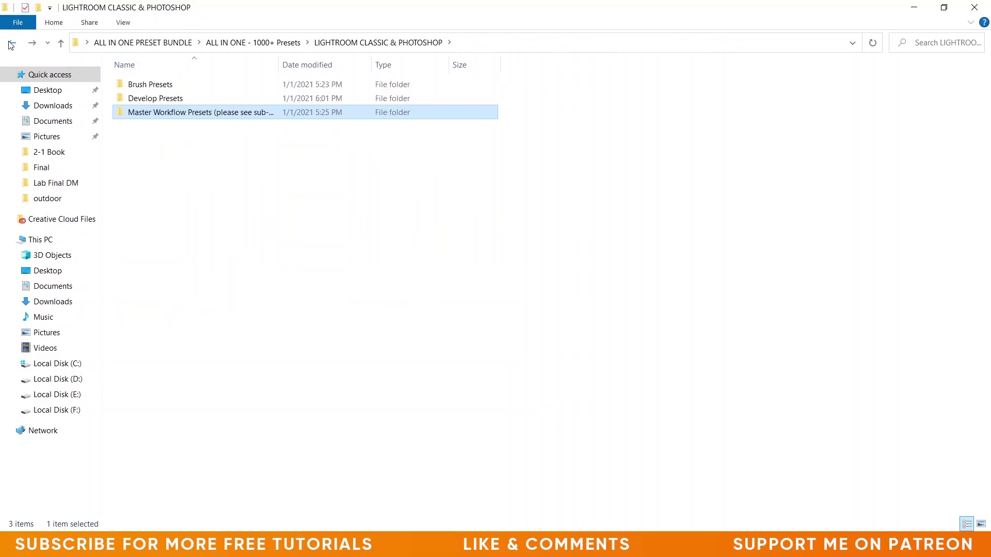
{"action": "left_click", "coordinate": [11, 44]}
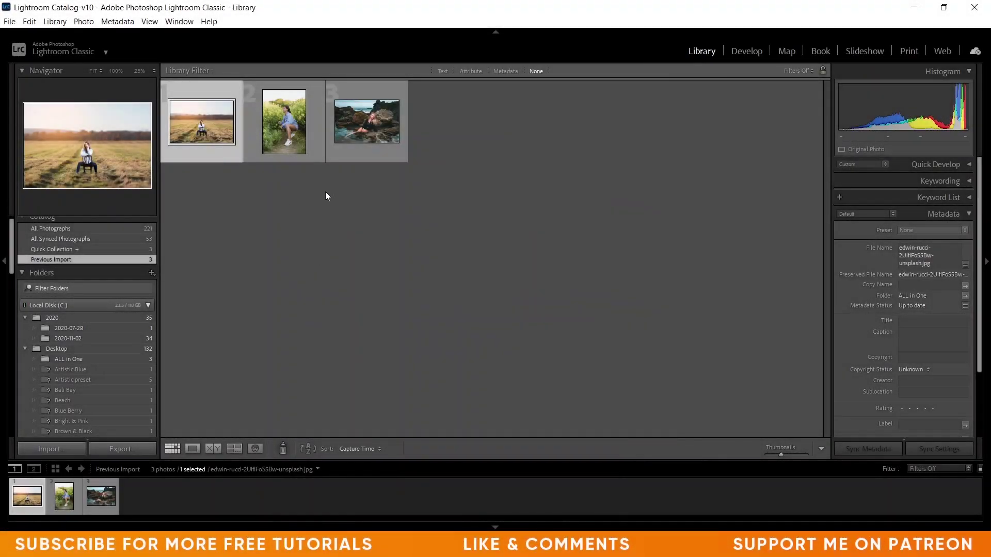
Step: From Edit > Preferences > Presets, show the Lightroom Develop Presets (CameraRaw) folder in Explorer
{"action": "left_click", "coordinate": [29, 22]}
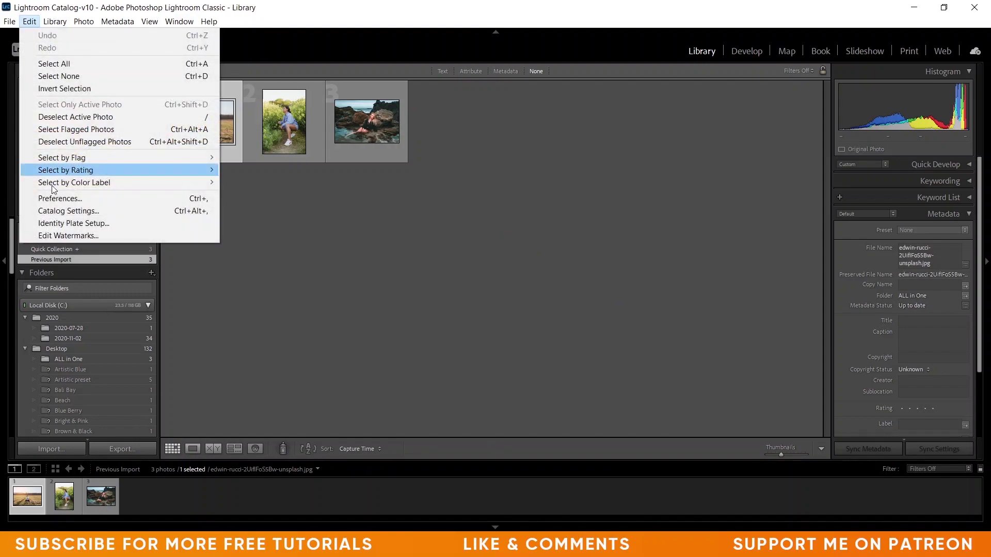
{"action": "left_click", "coordinate": [76, 197]}
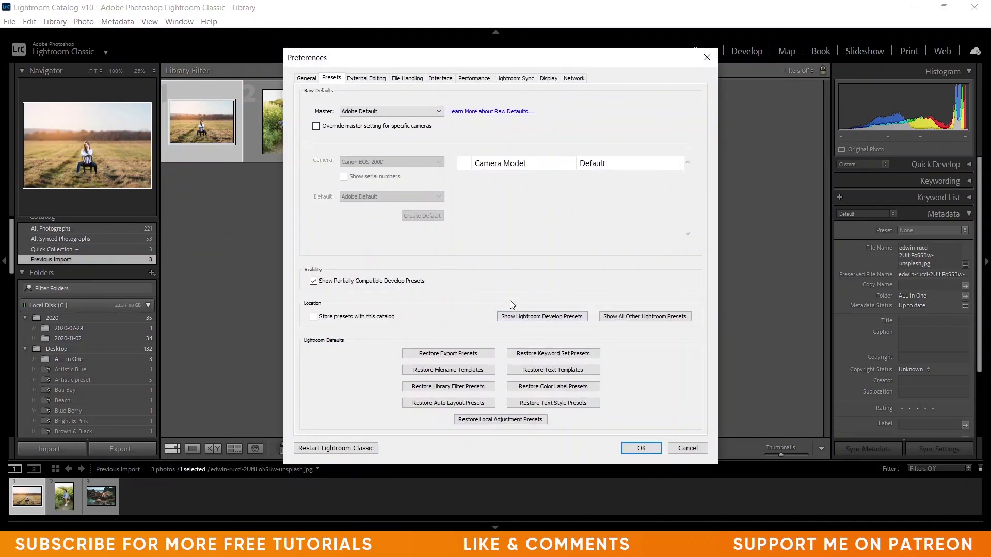
{"action": "left_click", "coordinate": [555, 316]}
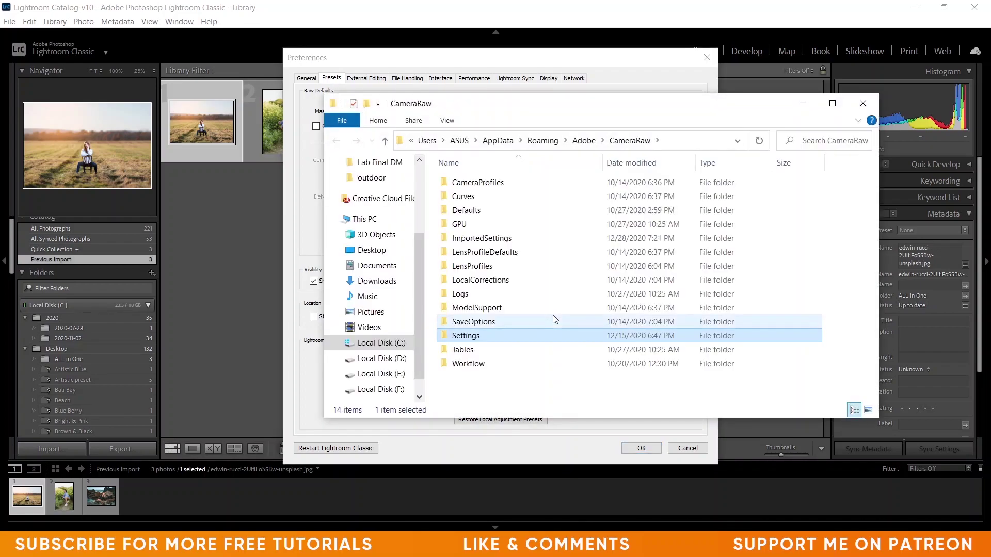
Step: Open CameraRaw's Settings folder, then switch back to the Develop Presets window
{"action": "double_click", "coordinate": [466, 336]}
{"action": "scroll", "coordinate": [771, 292], "scroll_direction": "down", "scroll_amount": 2}
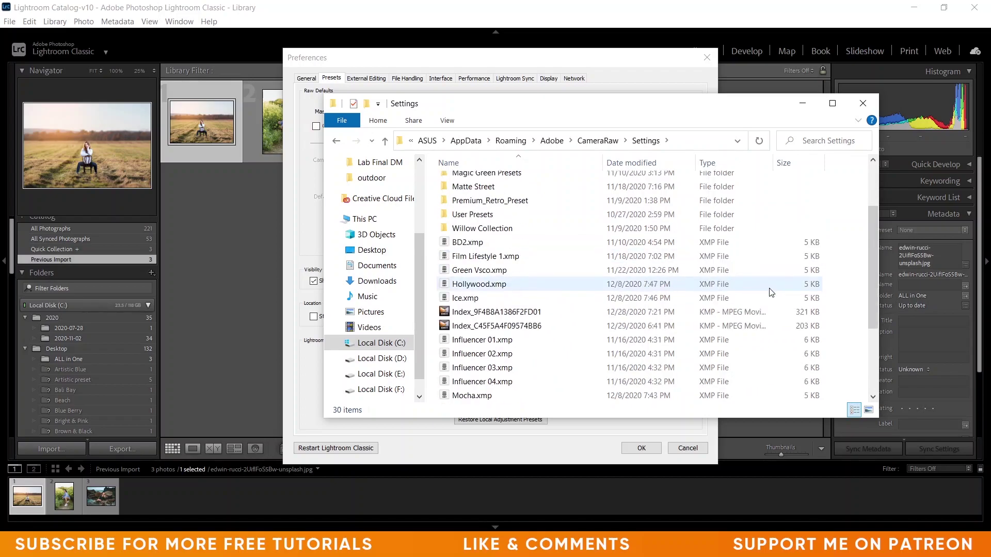
{"action": "scroll", "coordinate": [771, 292], "scroll_direction": "down", "scroll_amount": 3}
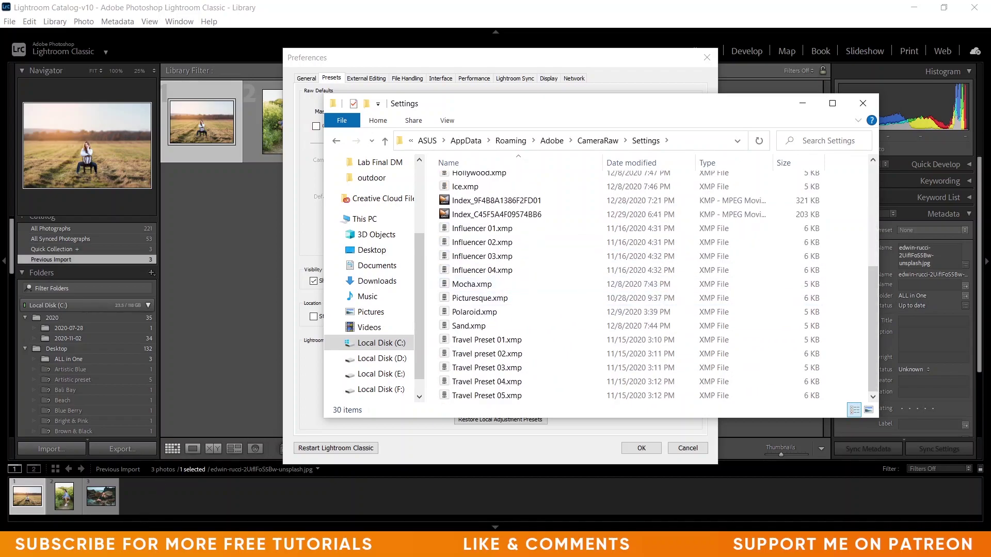
{"action": "left_click", "coordinate": [75, 505]}
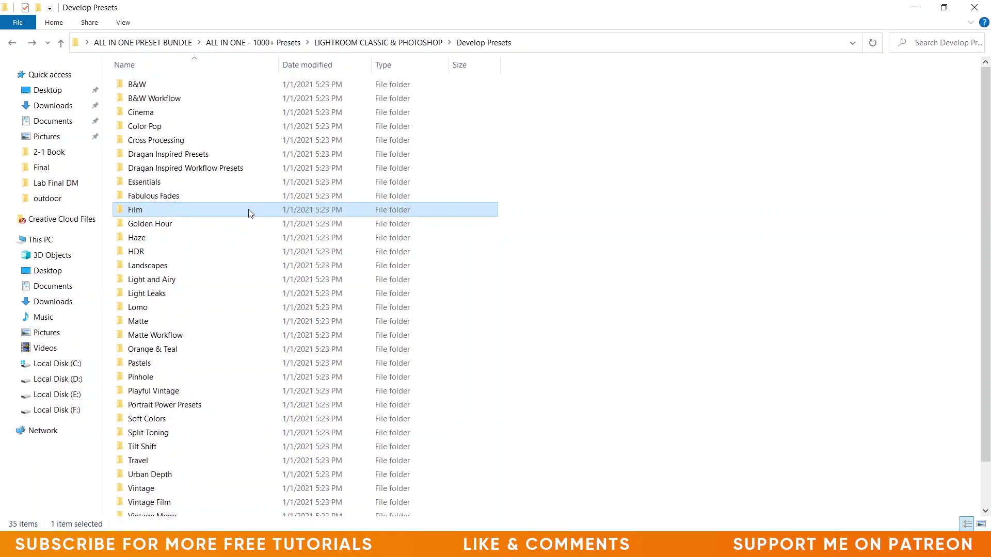
{"action": "key", "text": "F2"}
Step: Copy the Cinema and Film folders into CameraRaw's Settings folder, then close that window
{"action": "right_click", "coordinate": [192, 114]}
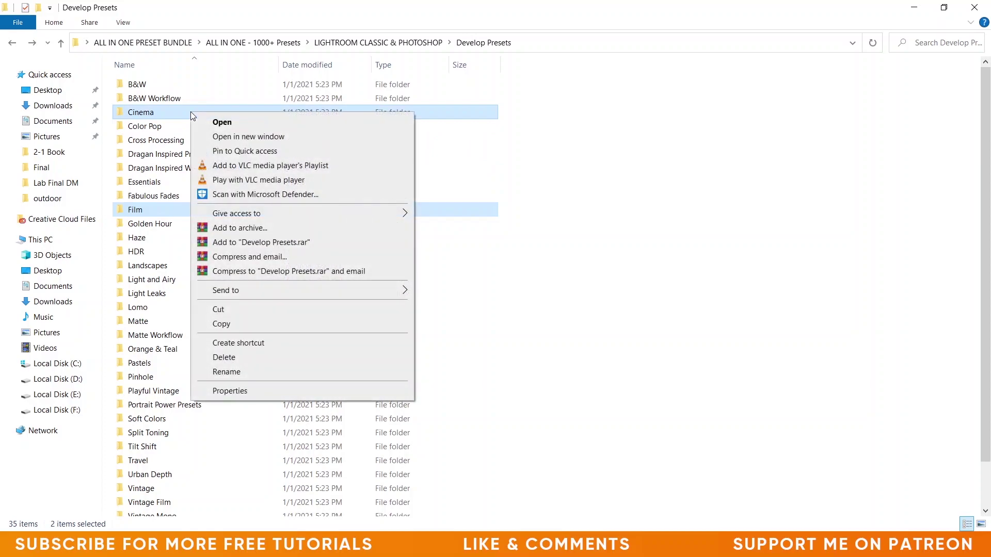
{"action": "left_click", "coordinate": [222, 322]}
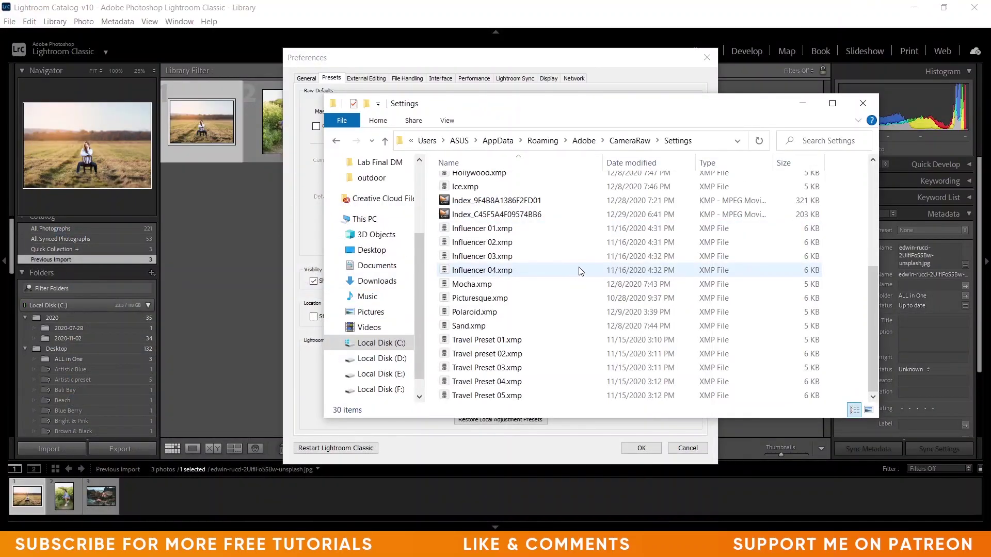
{"action": "right_click", "coordinate": [581, 269]}
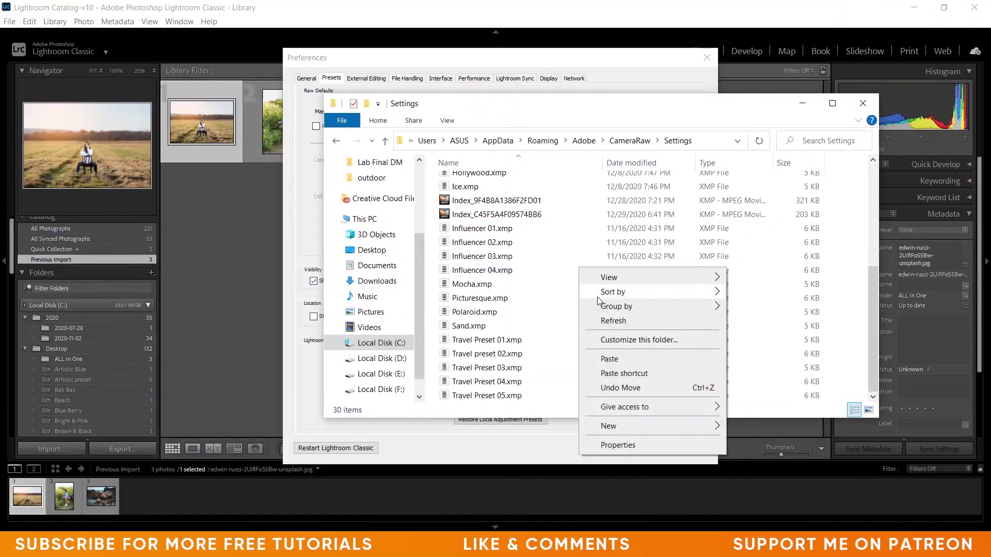
{"action": "left_click", "coordinate": [608, 359]}
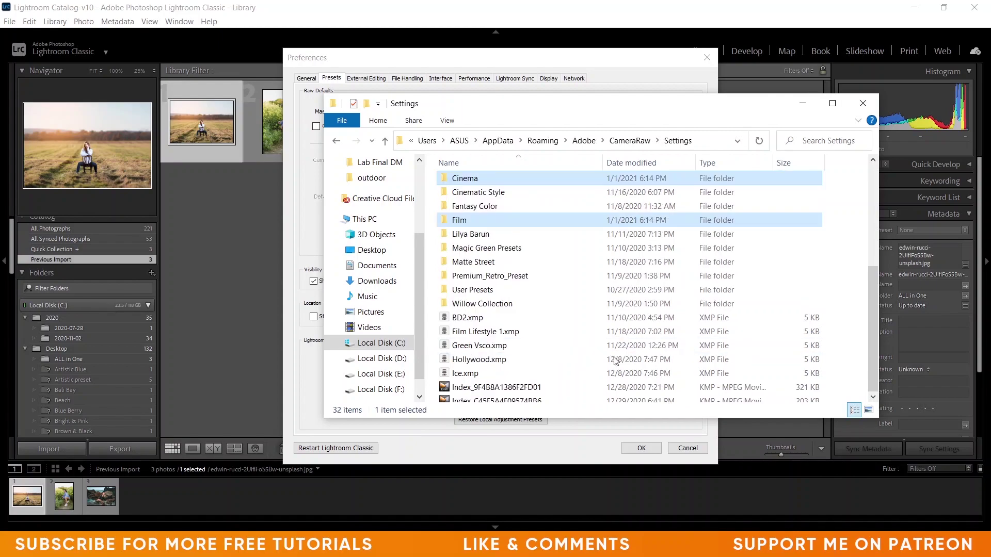
{"action": "left_click", "coordinate": [862, 103]}
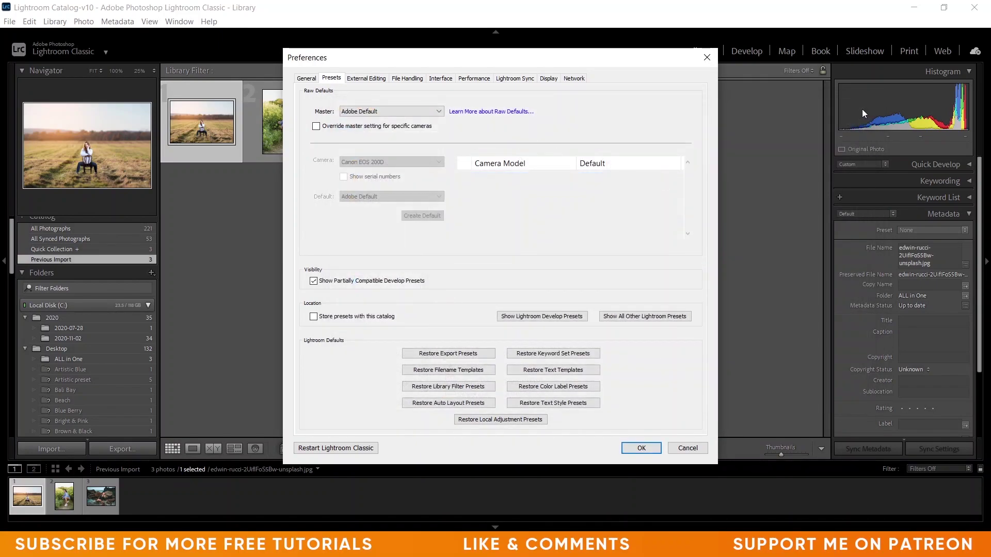
Step: Restart Lightroom Classic, then open the field portrait in the Develop module
{"action": "left_click", "coordinate": [334, 448]}
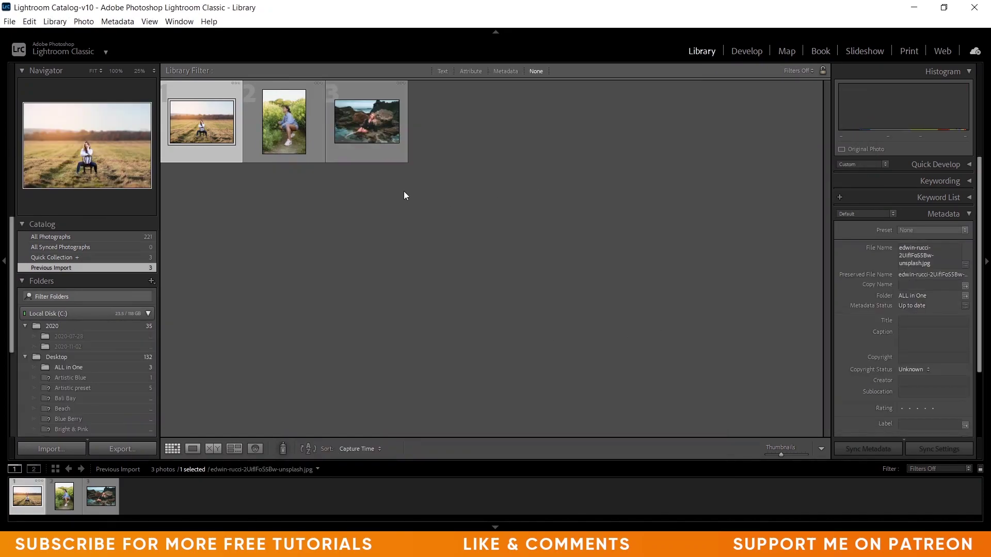
{"action": "left_click", "coordinate": [251, 204]}
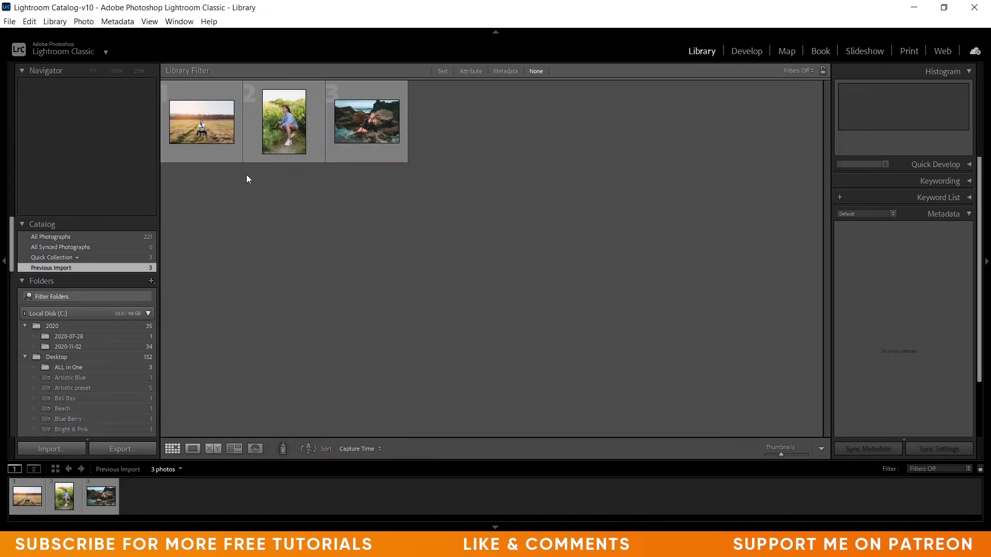
{"action": "double_click", "coordinate": [204, 126]}
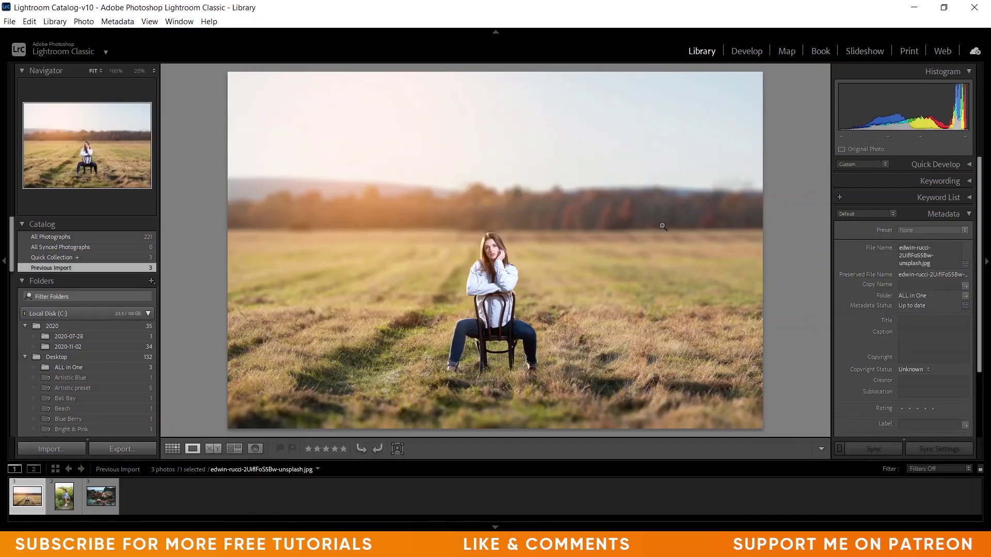
{"action": "left_click", "coordinate": [746, 50]}
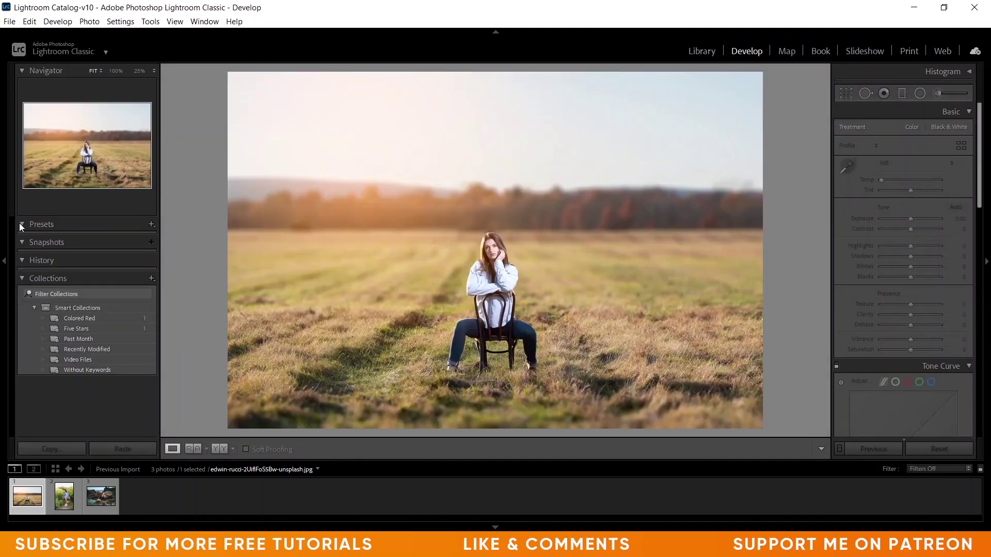
Step: Expand Presets, try 01 - B&W Cinema and a faded warm cinema look, then scan the Film group
{"action": "left_click", "coordinate": [20, 223]}
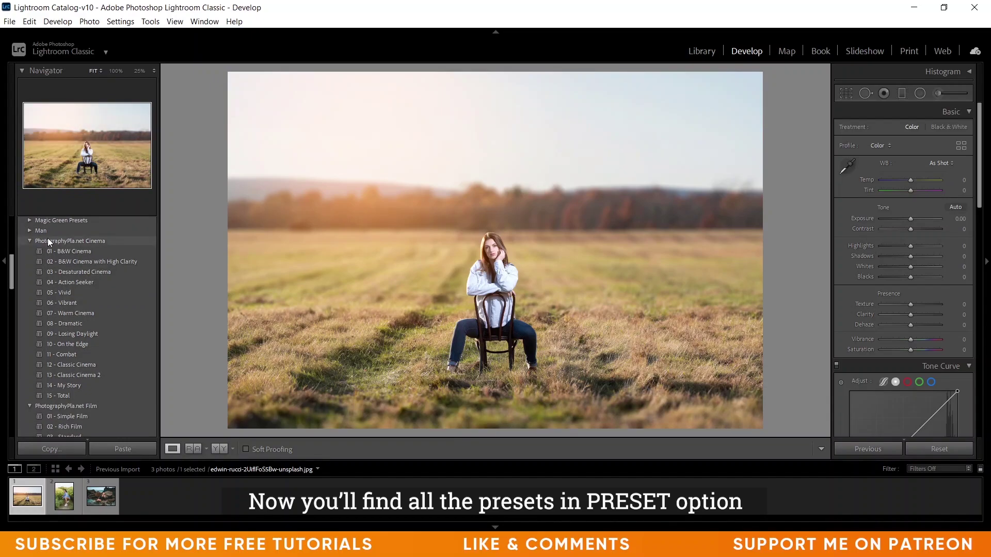
{"action": "left_click", "coordinate": [88, 251]}
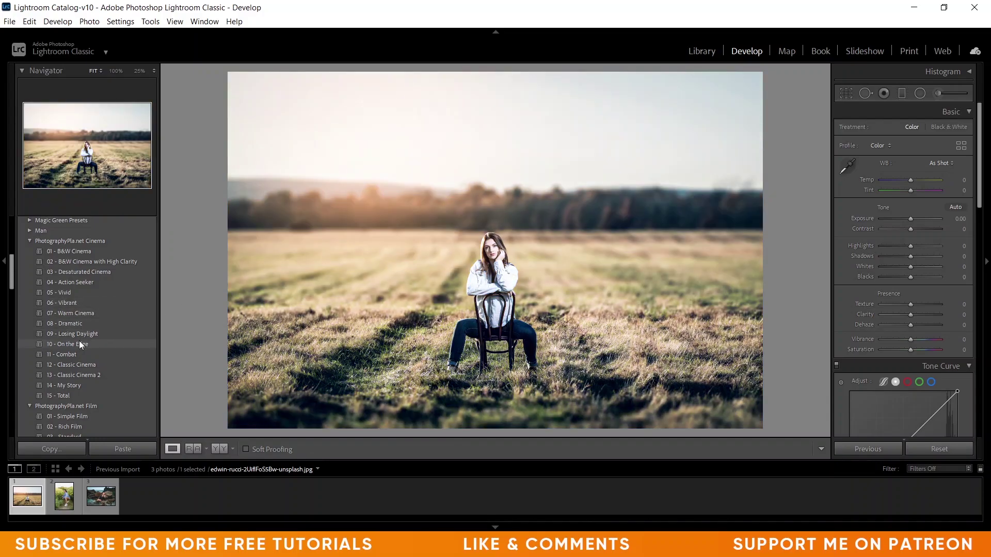
{"action": "left_click", "coordinate": [70, 389]}
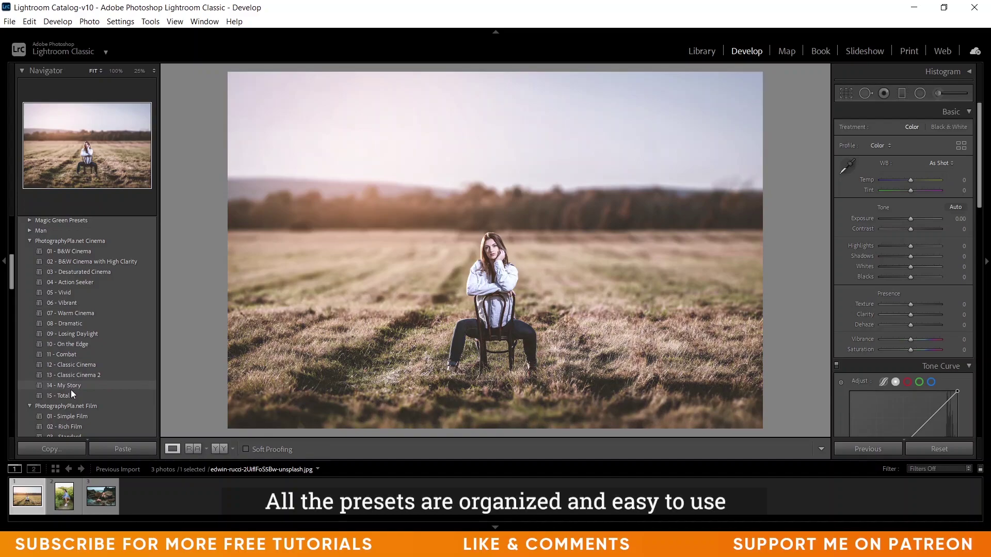
{"action": "scroll", "coordinate": [88, 381], "scroll_direction": "down", "scroll_amount": 3}
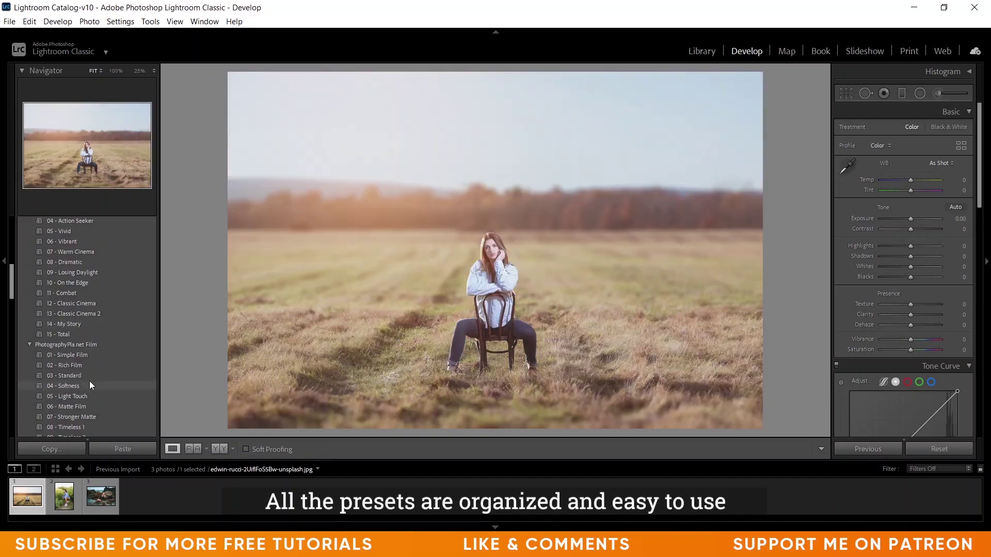
{"action": "scroll", "coordinate": [87, 371], "scroll_direction": "down", "scroll_amount": 3}
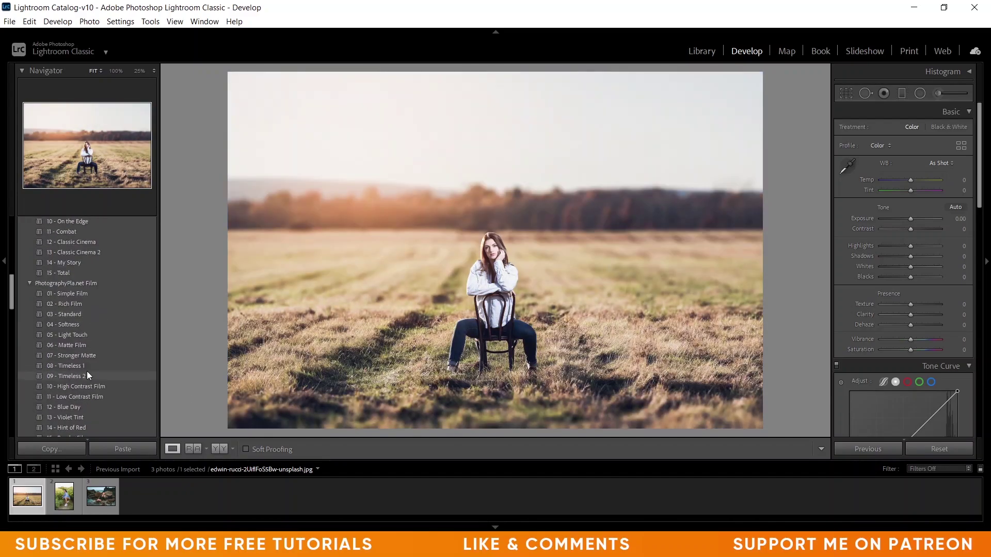
{"action": "scroll", "coordinate": [79, 405], "scroll_direction": "down", "scroll_amount": 3}
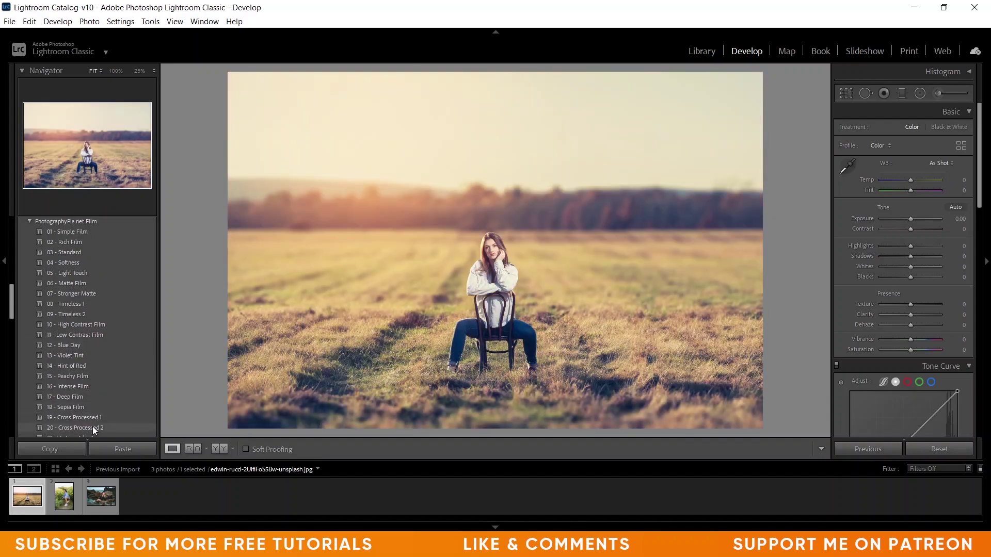
{"action": "scroll", "coordinate": [97, 397], "scroll_direction": "down", "scroll_amount": 3}
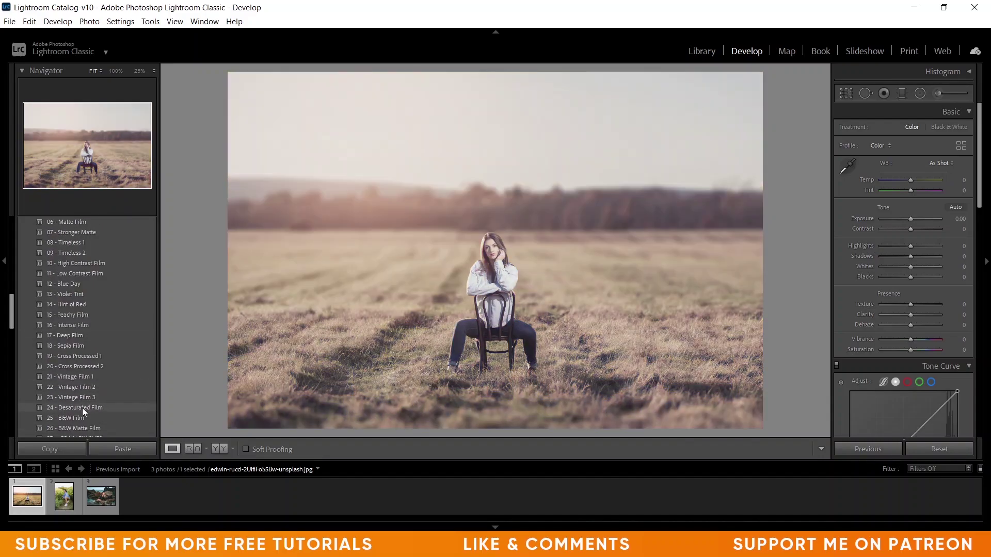
{"action": "scroll", "coordinate": [79, 419], "scroll_direction": "down", "scroll_amount": 3}
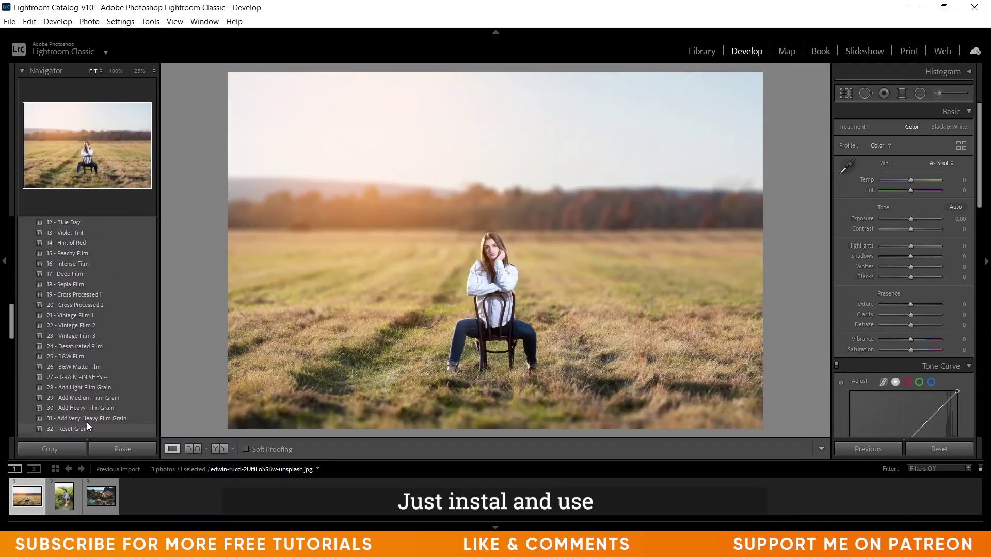
{"action": "scroll", "coordinate": [87, 422], "scroll_direction": "down", "scroll_amount": 2}
{"action": "scroll", "coordinate": [88, 419], "scroll_direction": "up", "scroll_amount": 2}
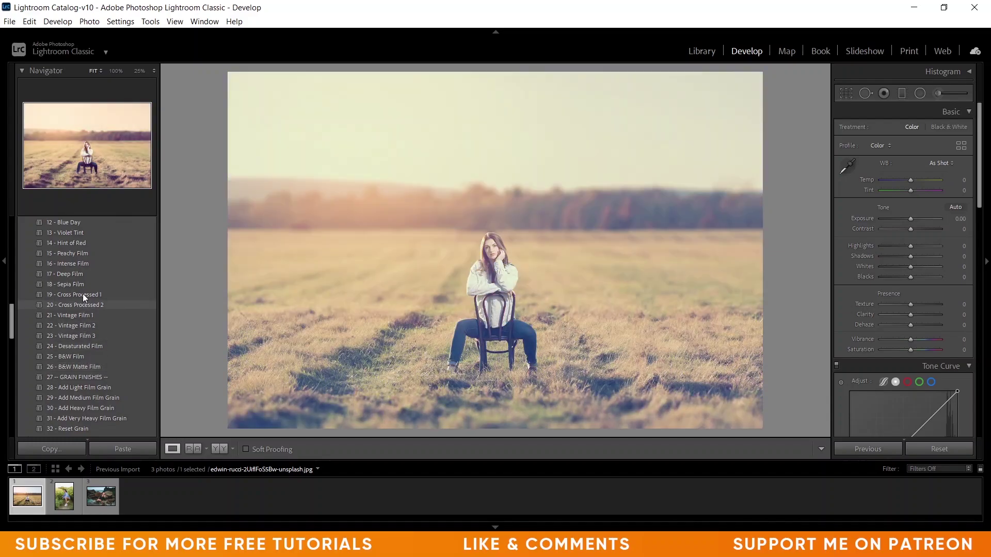
{"action": "scroll", "coordinate": [82, 261], "scroll_direction": "up", "scroll_amount": 5}
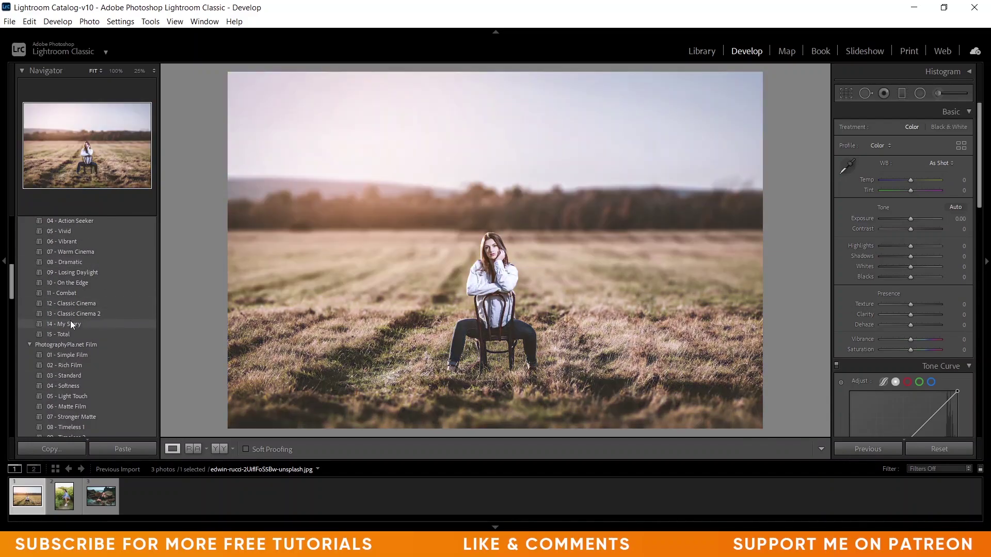
Step: Style the portrait with the 14 - My Story preset and raise Vibrance to +70
{"action": "left_click", "coordinate": [70, 321]}
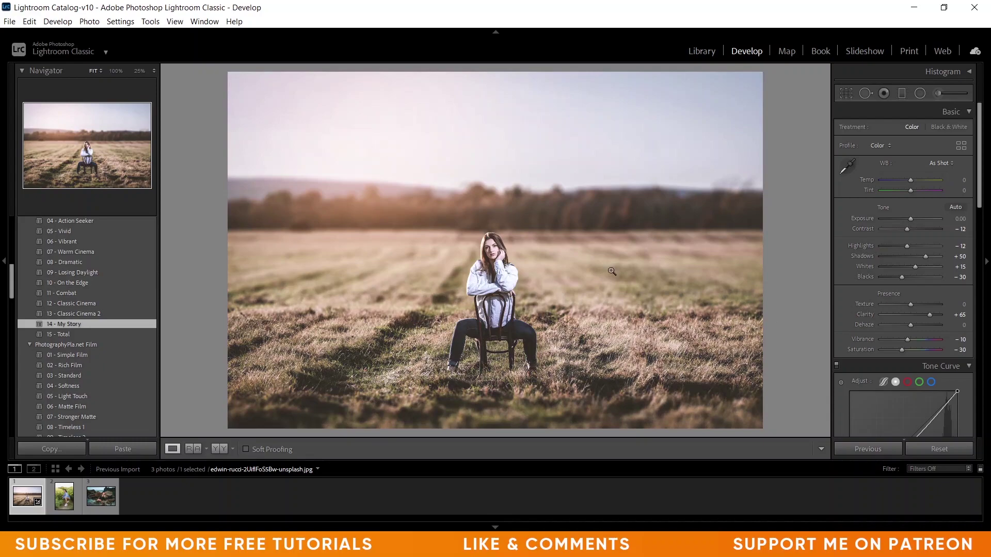
{"action": "mouse_move", "coordinate": [921, 339]}
{"action": "left_mouse_down"}
{"action": "mouse_move", "coordinate": [931, 340]}
{"action": "mouse_move", "coordinate": [911, 325]}
{"action": "left_mouse_up"}
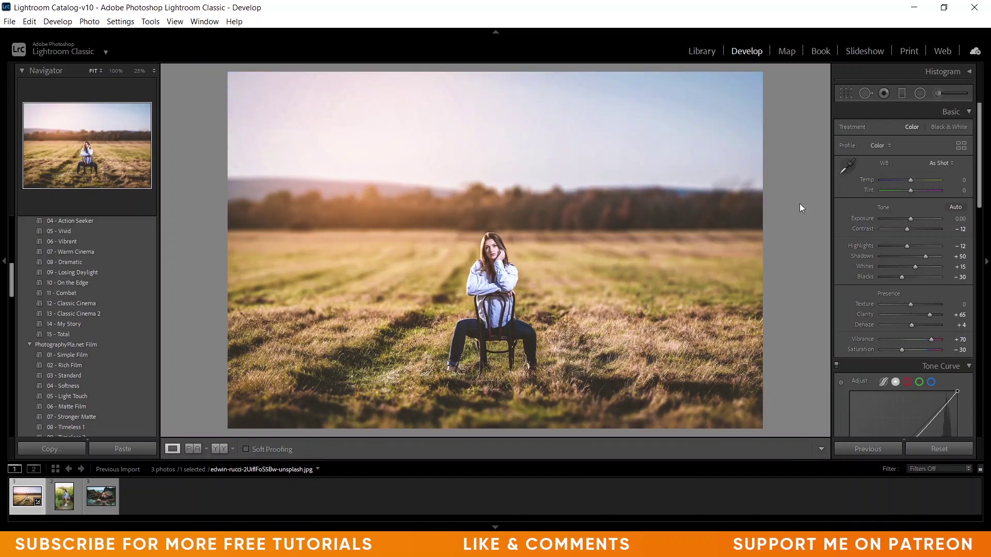
{"action": "left_click", "coordinate": [214, 449]}
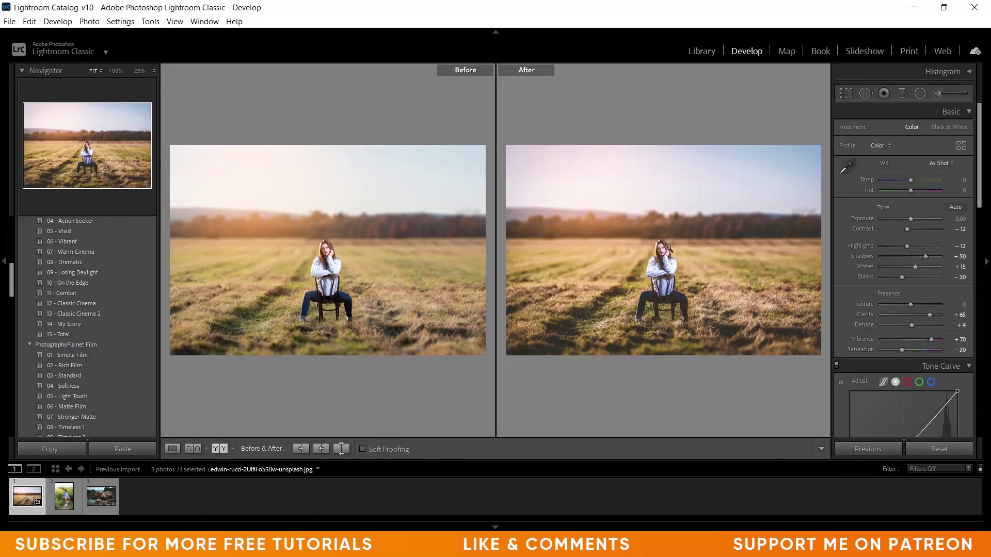
{"action": "left_click", "coordinate": [668, 248]}
{"action": "left_click_drag", "start_coordinate": [692, 270], "coordinate": [647, 163]}
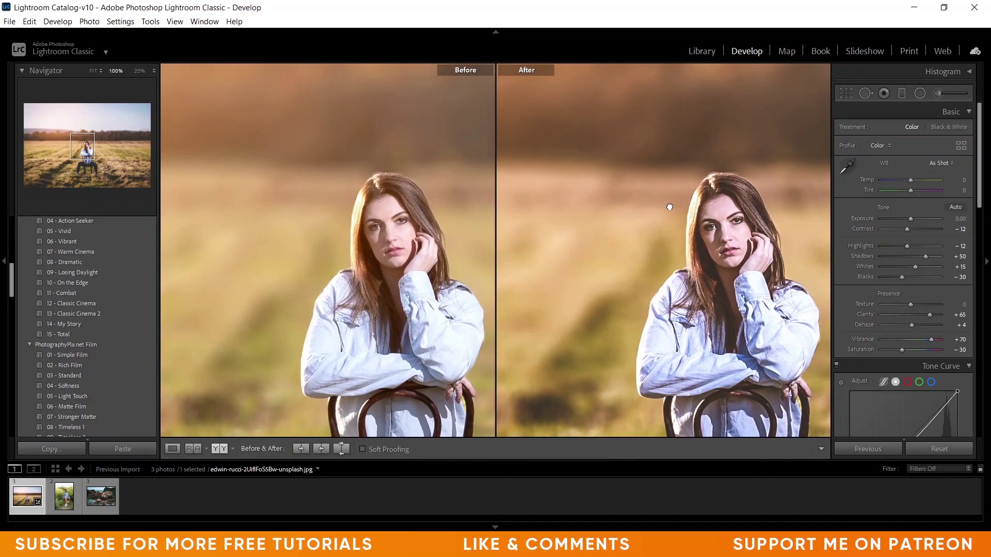
{"action": "left_click", "coordinate": [670, 208]}
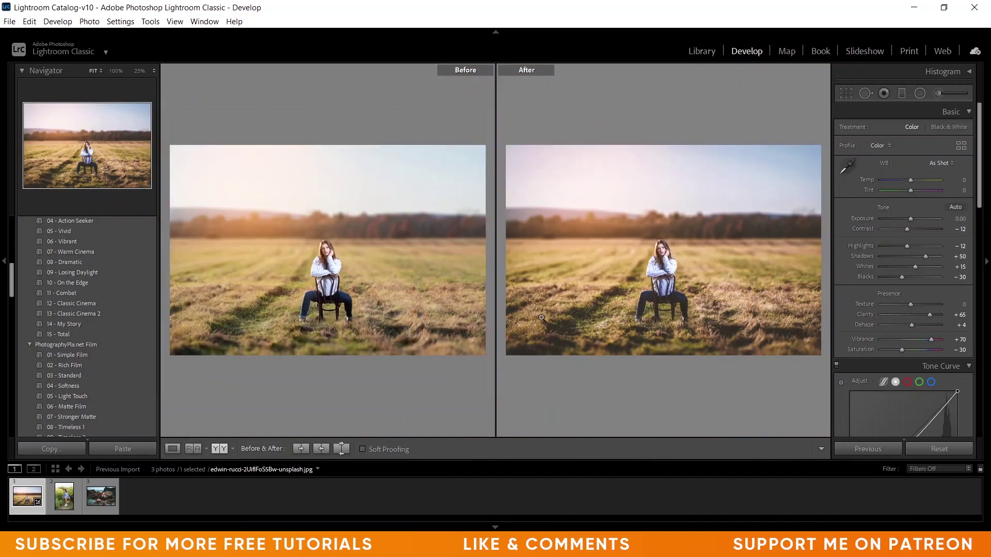
{"action": "left_click", "coordinate": [176, 450]}
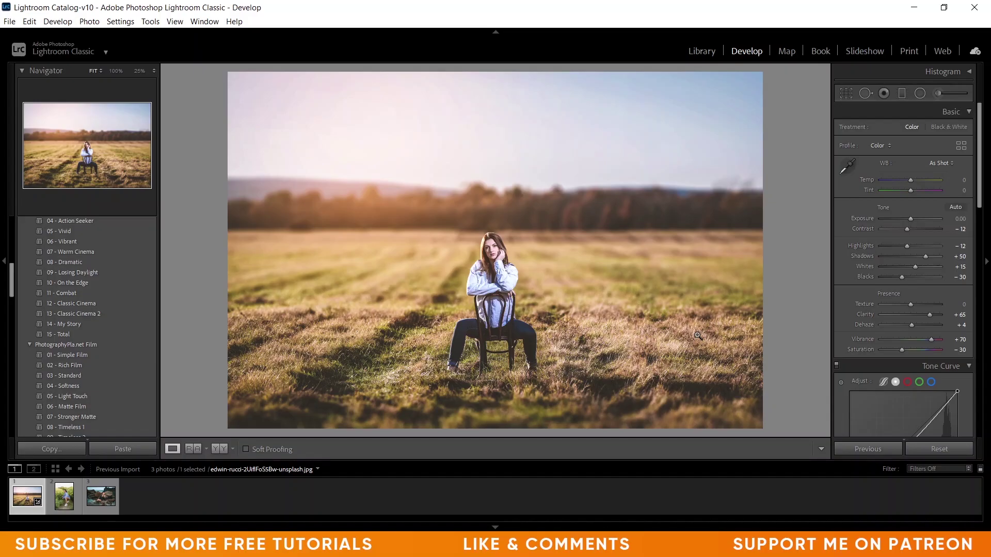